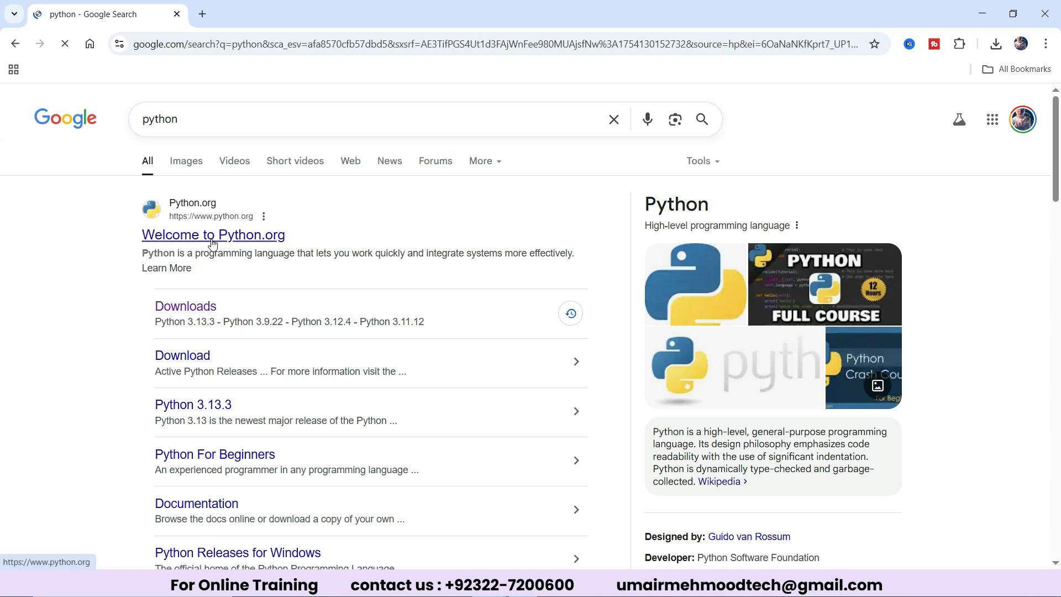
Open the Python downloads page from the search results and download Python 3.13.5 for Windows.
click(190, 310)
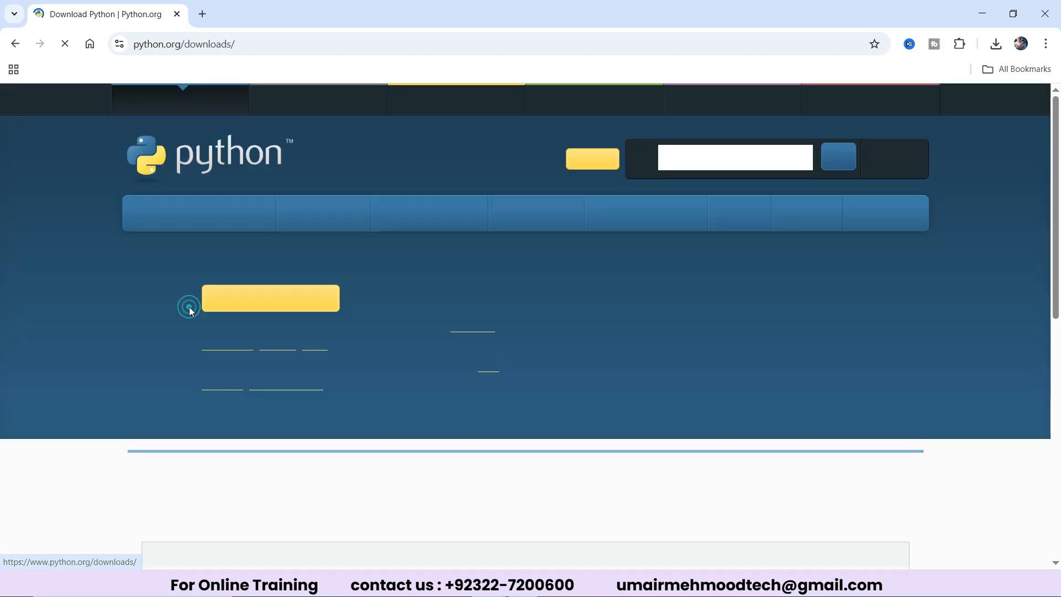
mouse_move(340, 220)
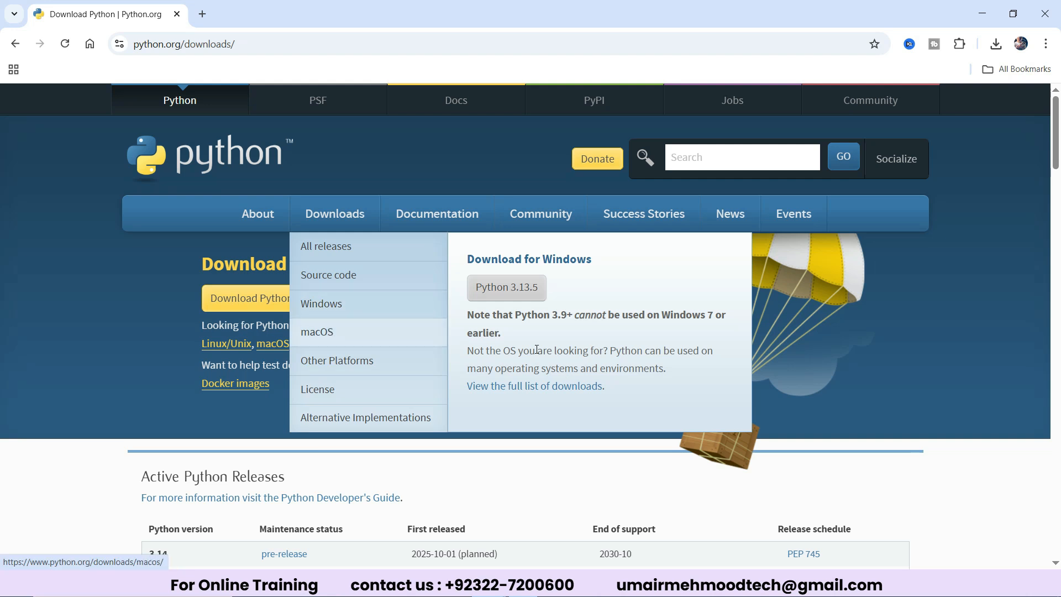
click(508, 295)
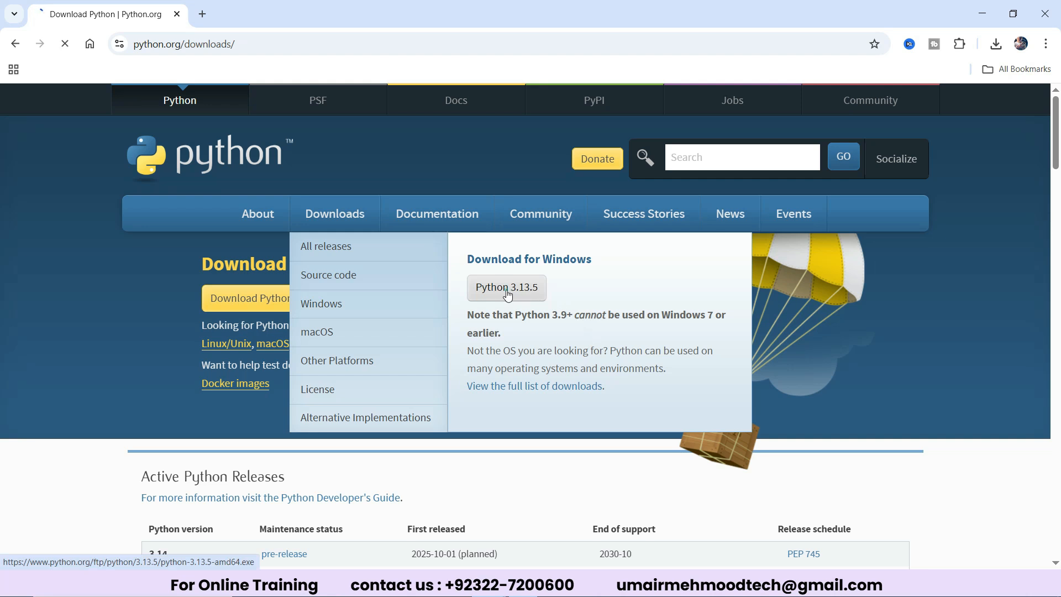
Pause the new installer download and launch the already downloaded python-3.13.5-amd64 (4).exe.
click(995, 44)
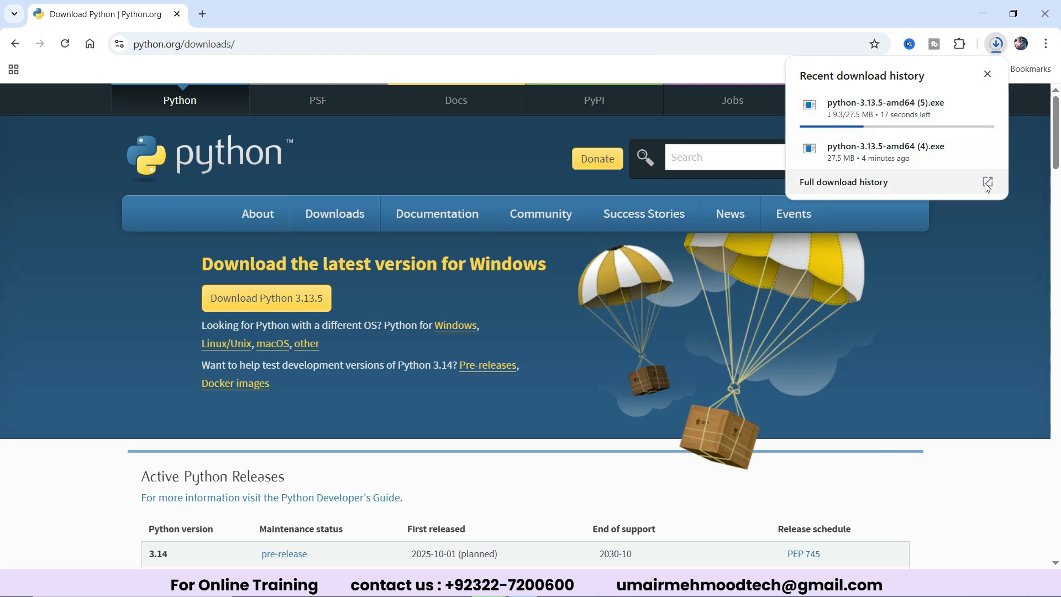
click(960, 106)
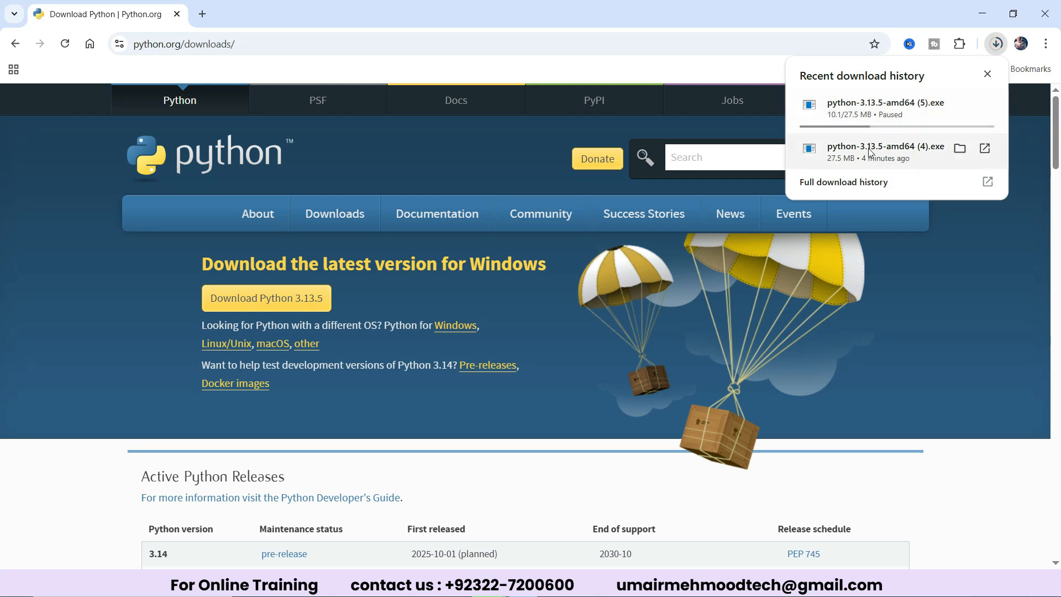
click(901, 149)
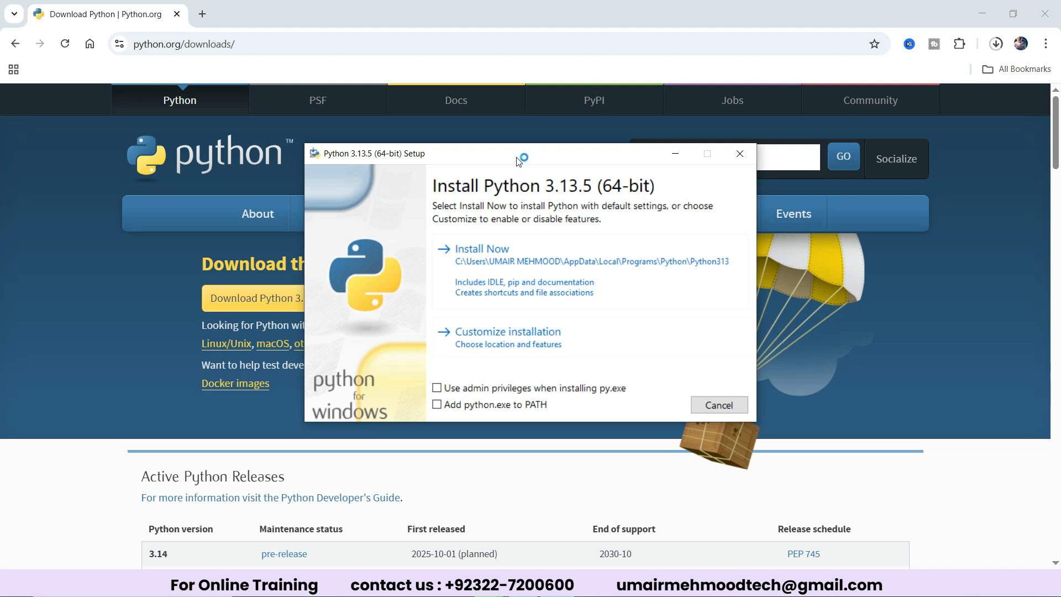
drag(518, 160, 511, 169)
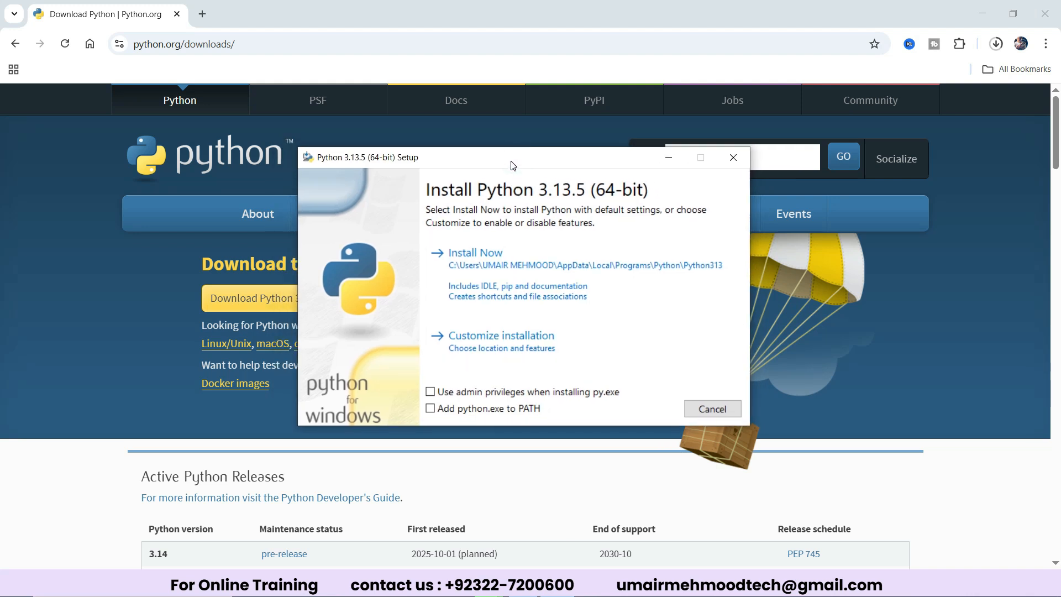
Enable adding python.exe to PATH, choose a customized installation and continue past the optional features with pip included.
click(430, 411)
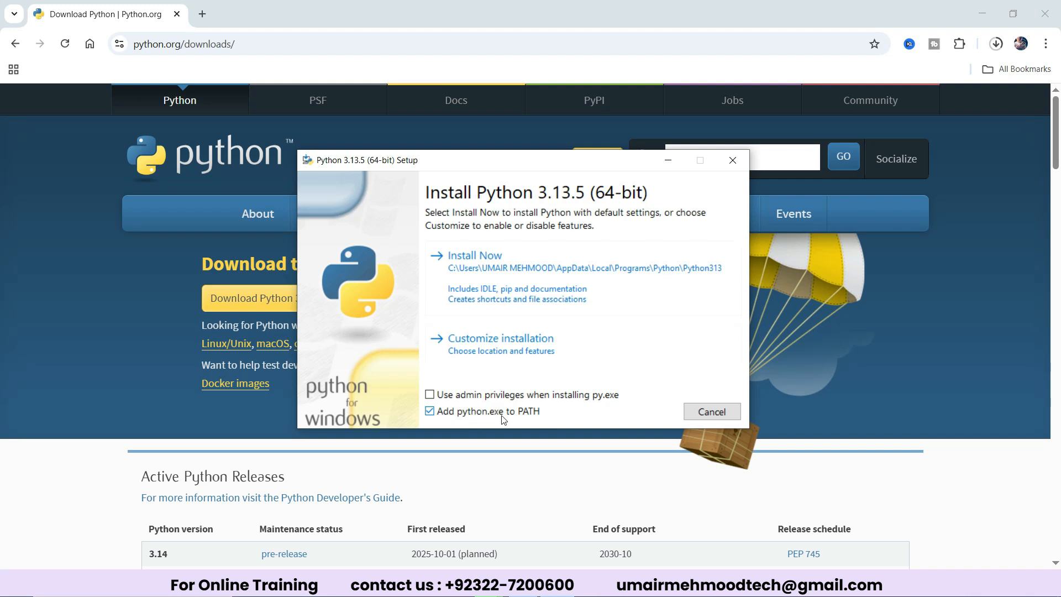
click(509, 348)
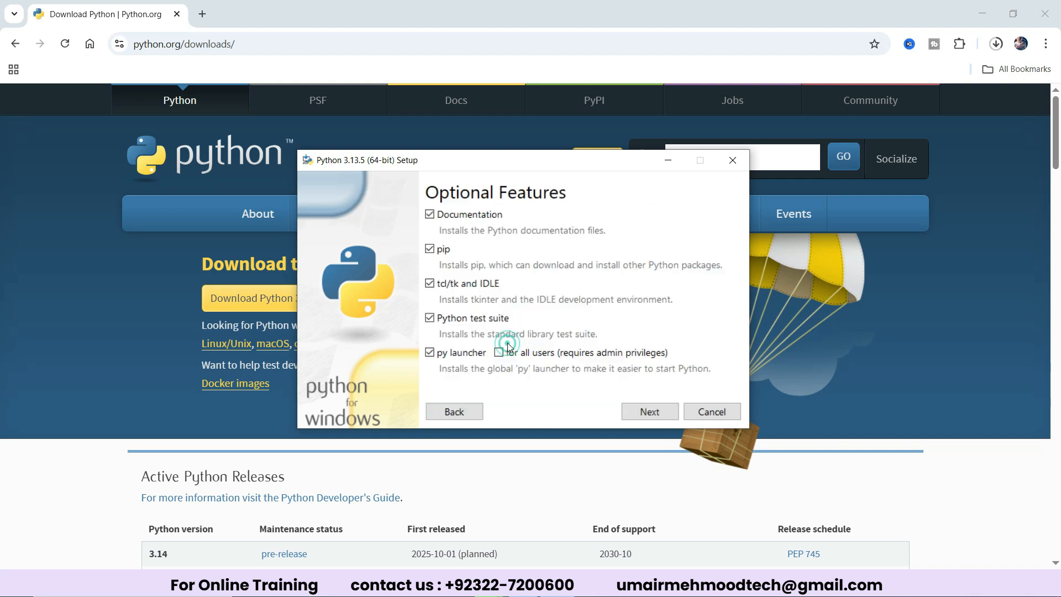
click(430, 251)
click(663, 416)
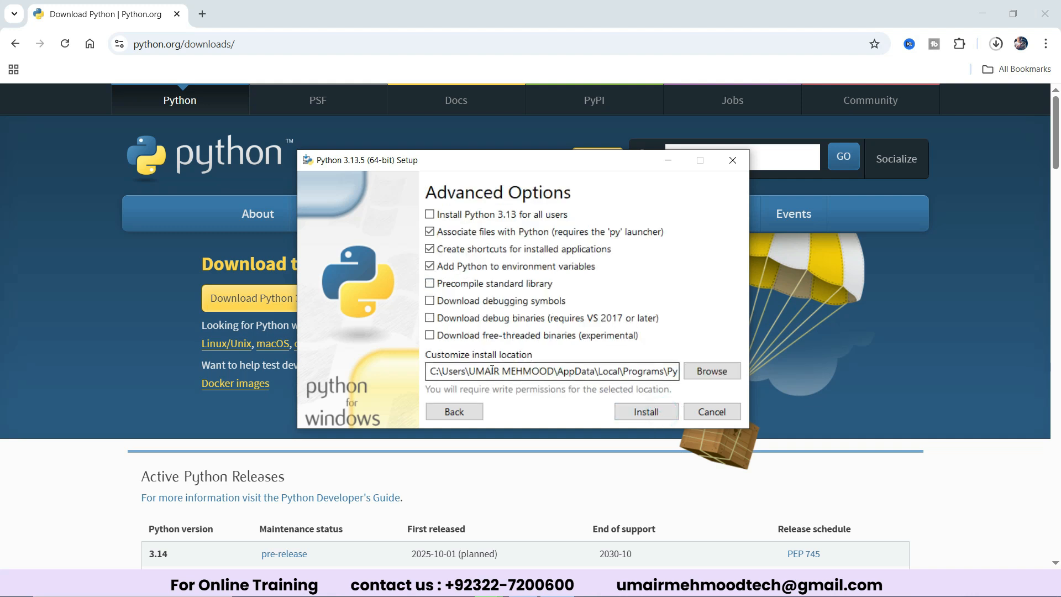
Install Python 3.13 for all users, trimming the Program Files folder name from the install location.
drag(664, 370, 445, 367)
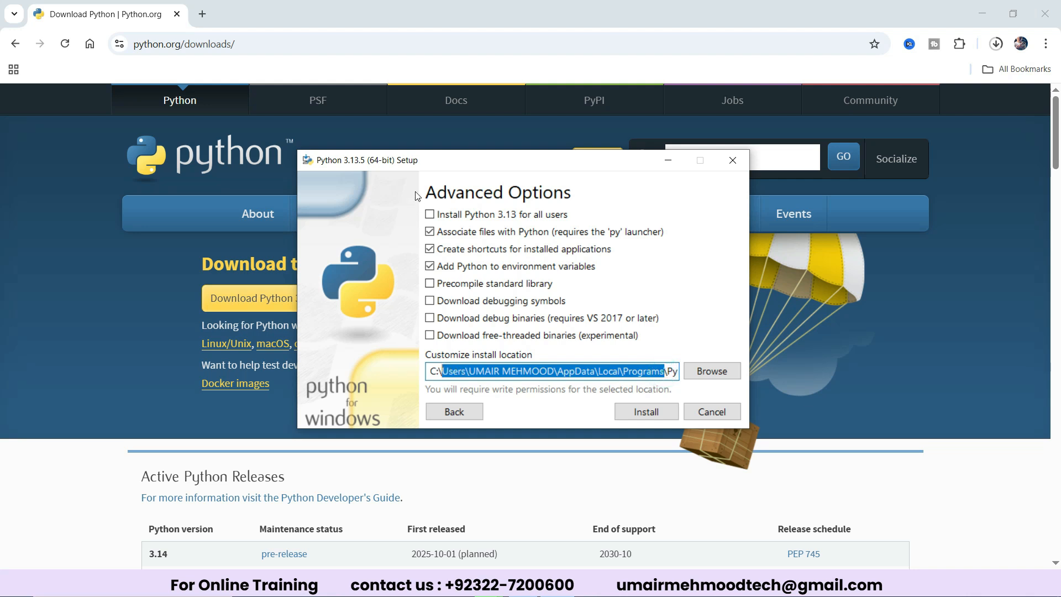
click(431, 216)
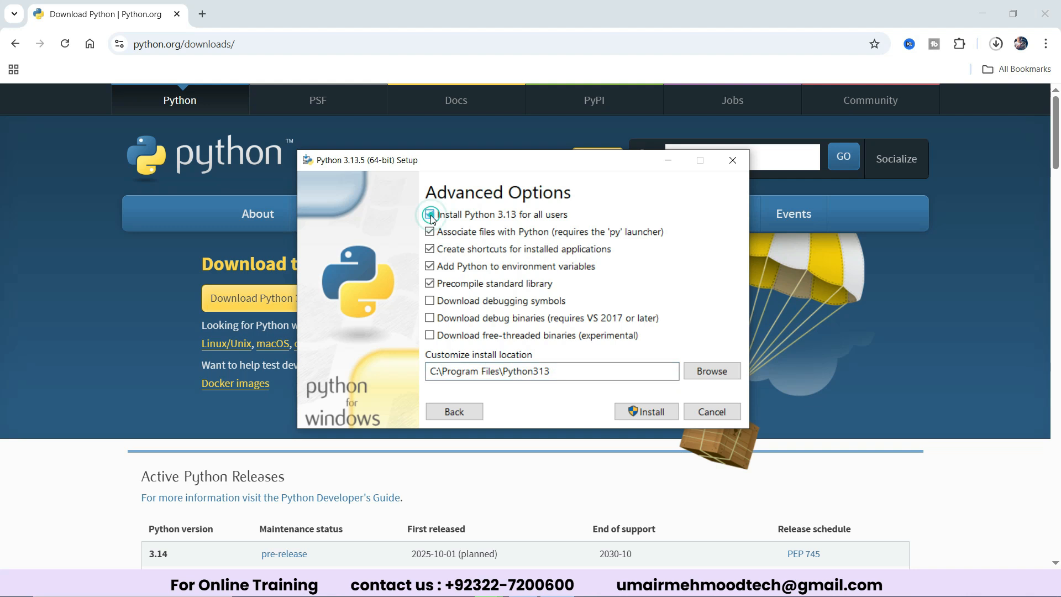
click(502, 375)
key(BackSpace)
key(BackSpace)
key(BackSpace)
key(BackSpace)
key(BackSpace)
key(BackSpace)
key(BackSpace)
key(BackSpace)
key(BackSpace)
key(BackSpace)
key(BackSpace)
key(BackSpace)
key(BackSpace)
key(BackSpace)
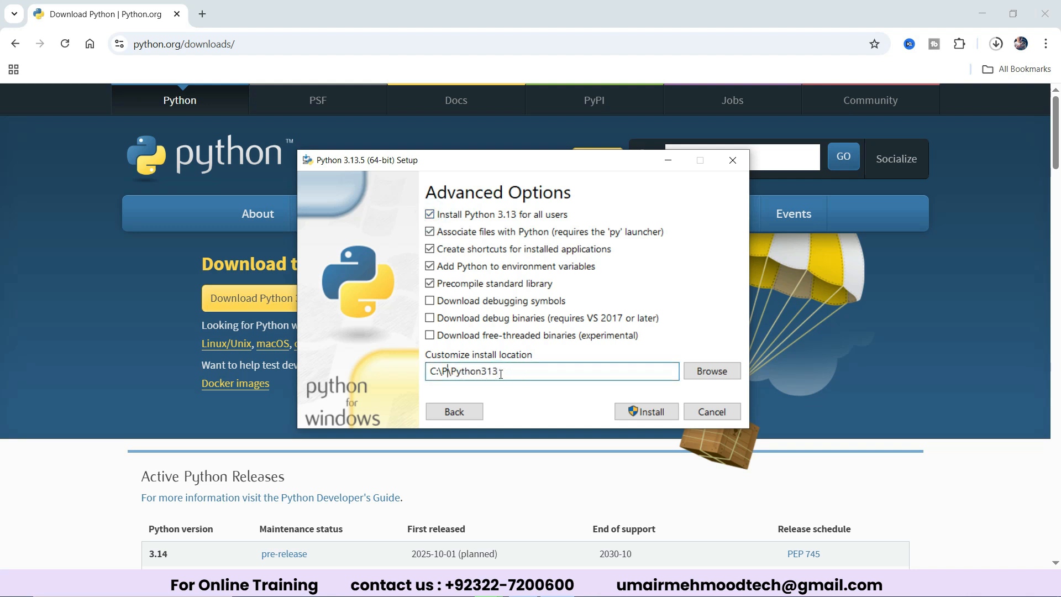
click(648, 411)
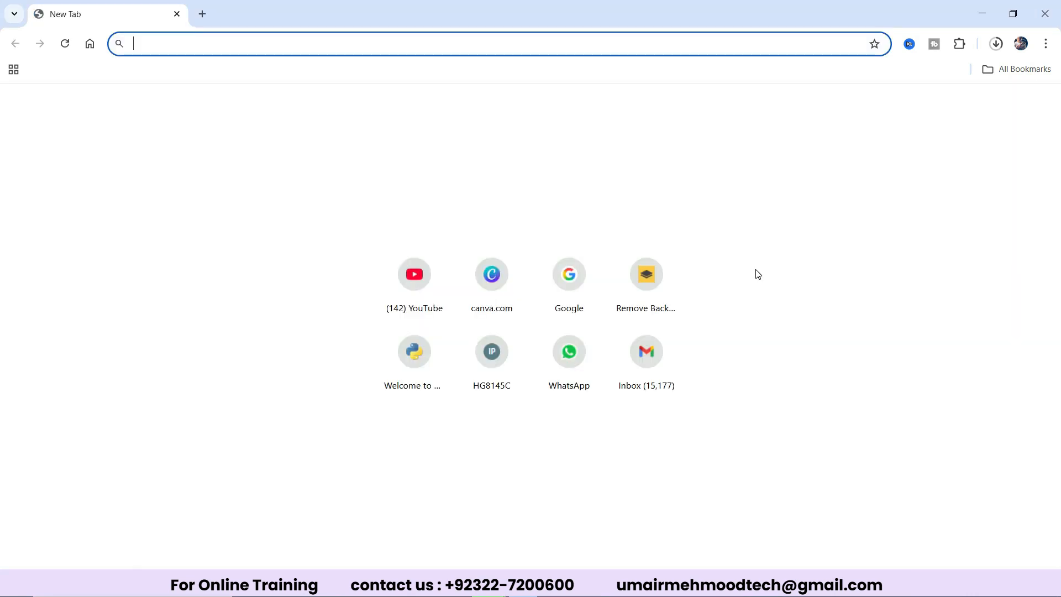
Check the installation by running python in a Command Prompt window, and close that window.
key(super)
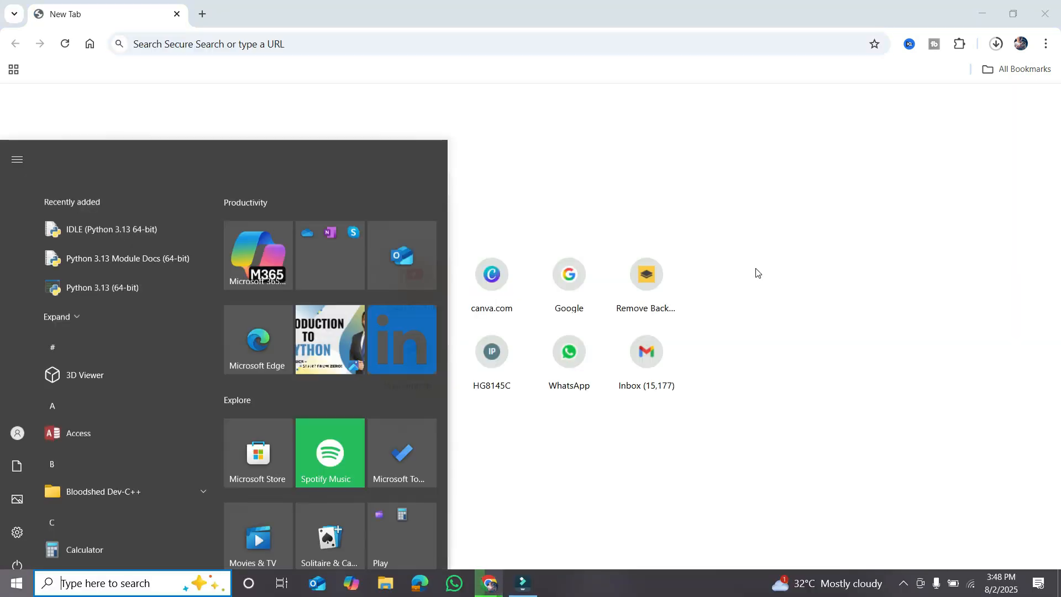
text(cm)
key(Return)
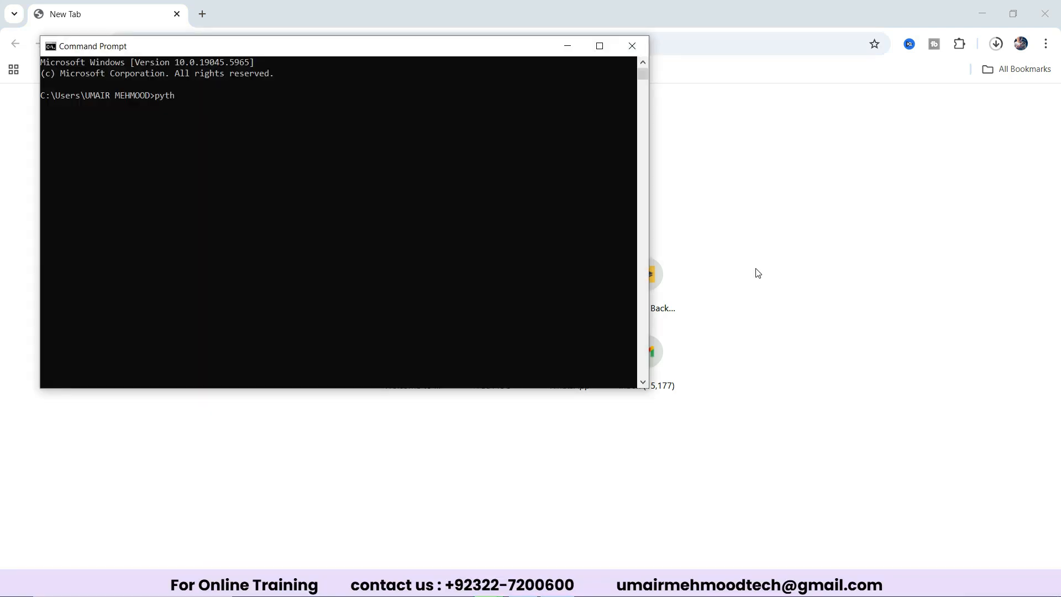
text(python)
key(Return)
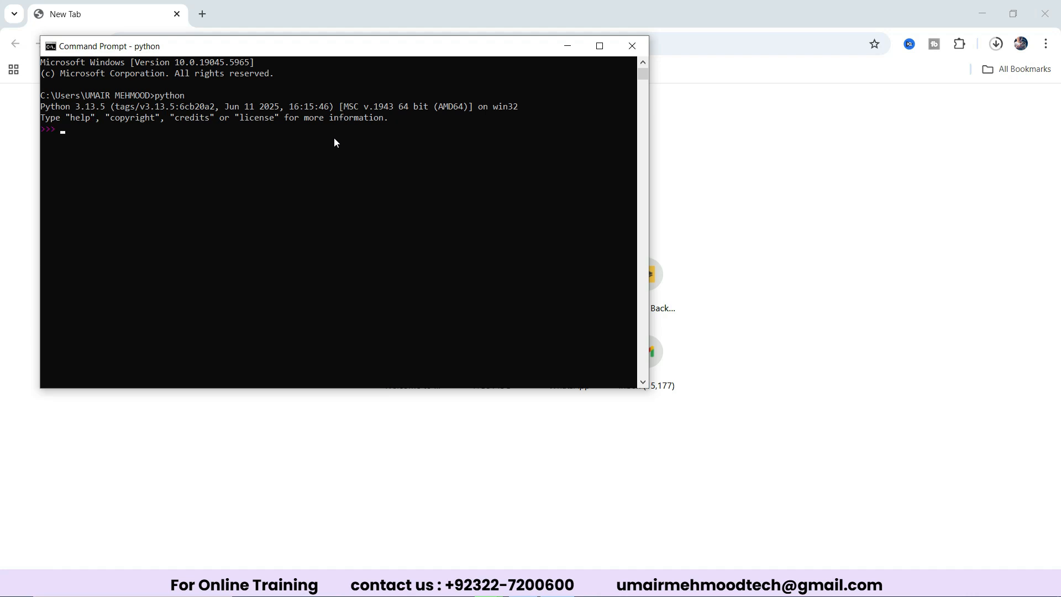
click(632, 45)
Open IDLE (Python 3.13 64-bit) and move its shell window nearer the middle of the screen.
text(idle)
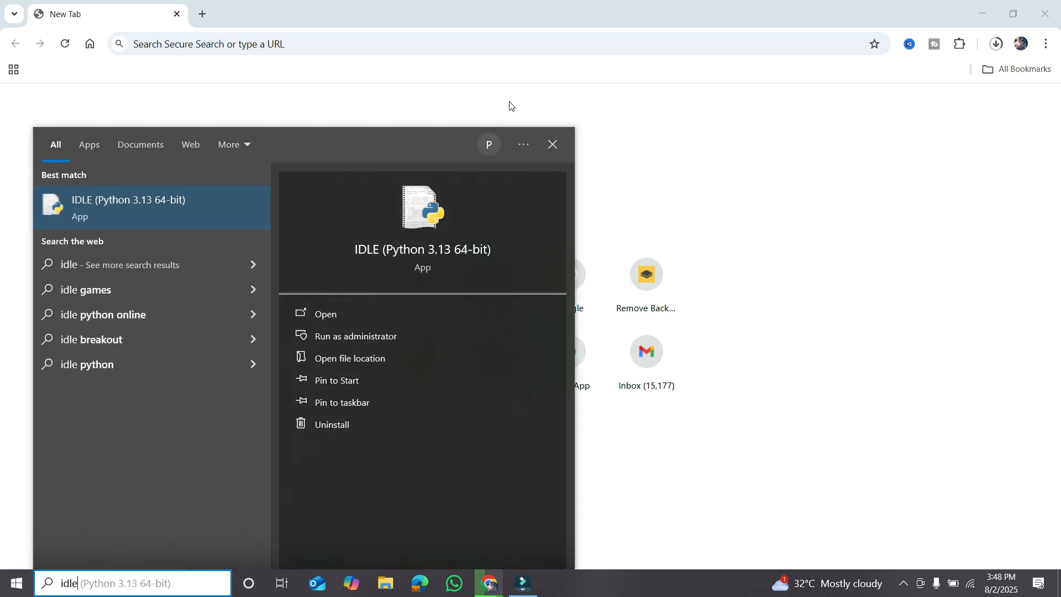
click(120, 196)
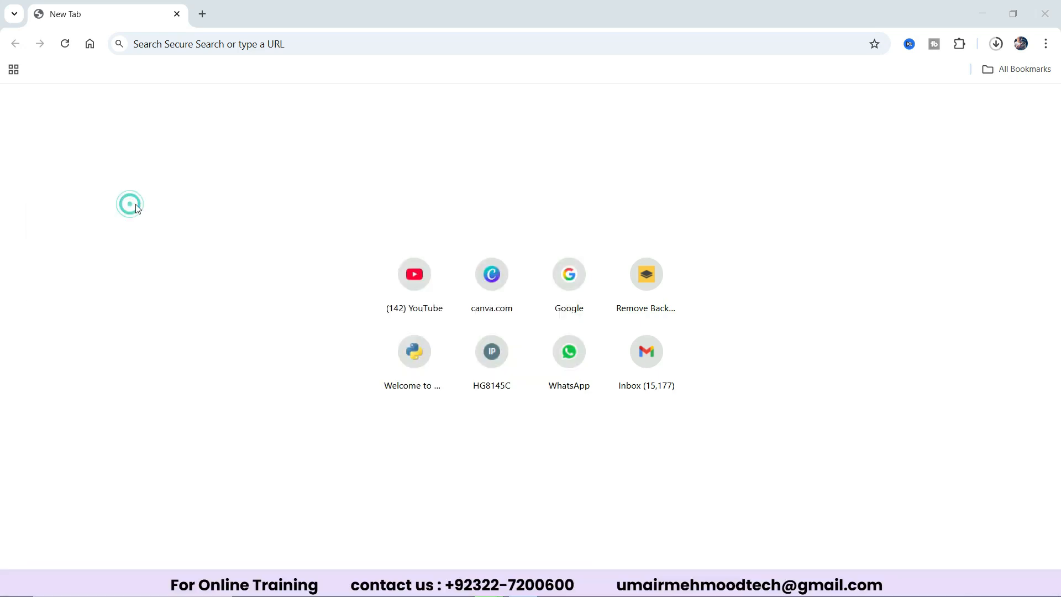
drag(362, 91, 514, 81)
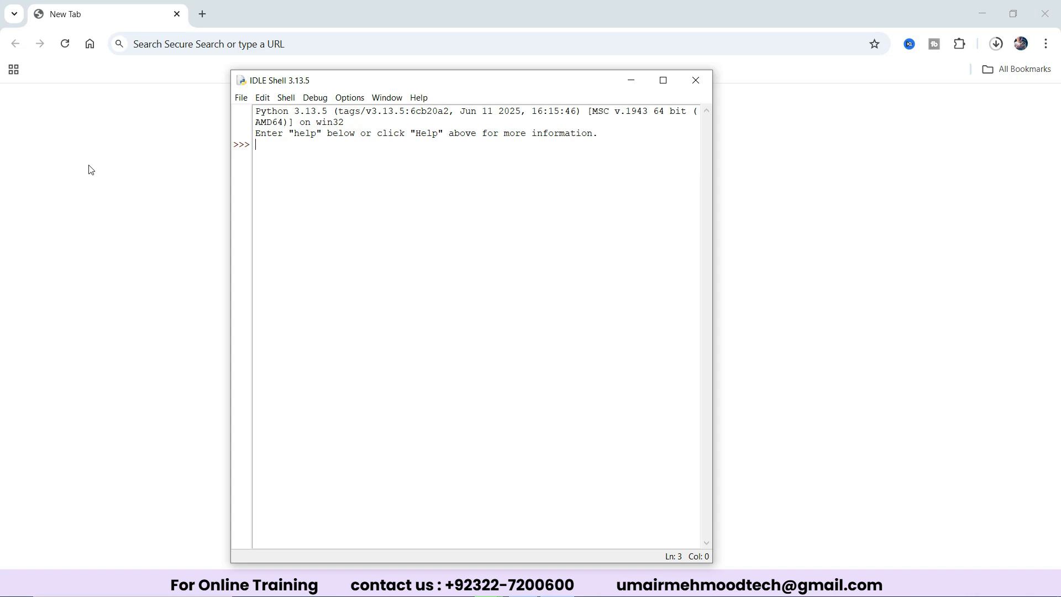
Run print("hello") in the IDLE shell.
text(print("hello")
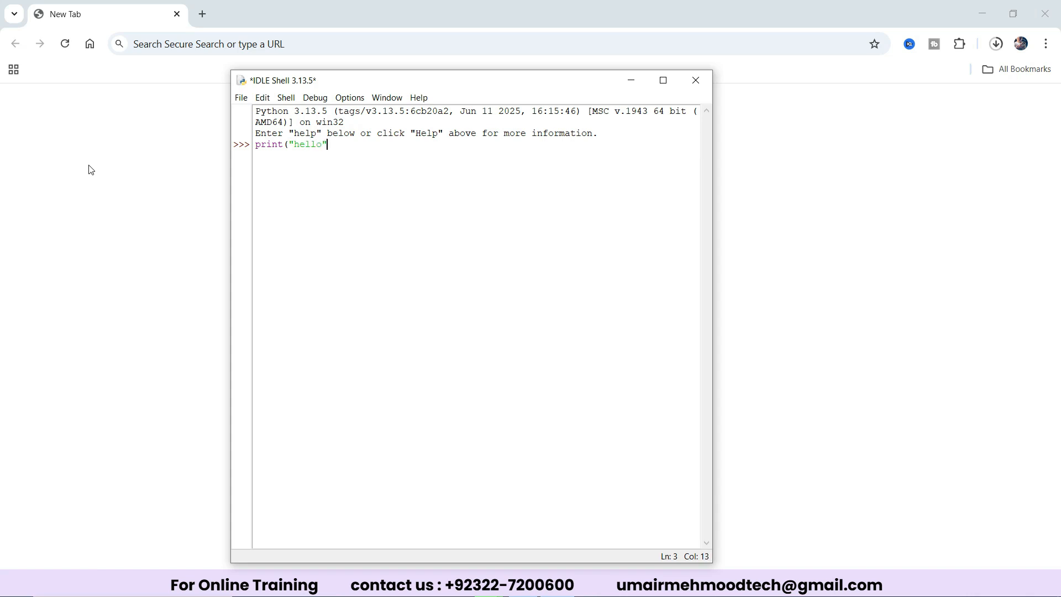
text())
key(Return)
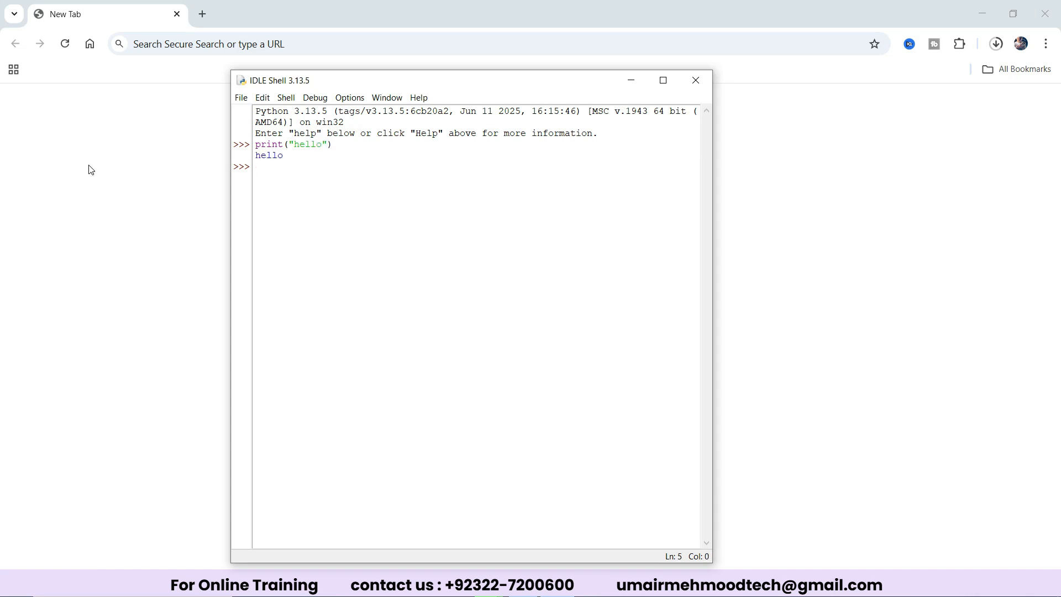
Examine the executed print statement and its output line in the shell by highlighting them.
drag(255, 145, 340, 141)
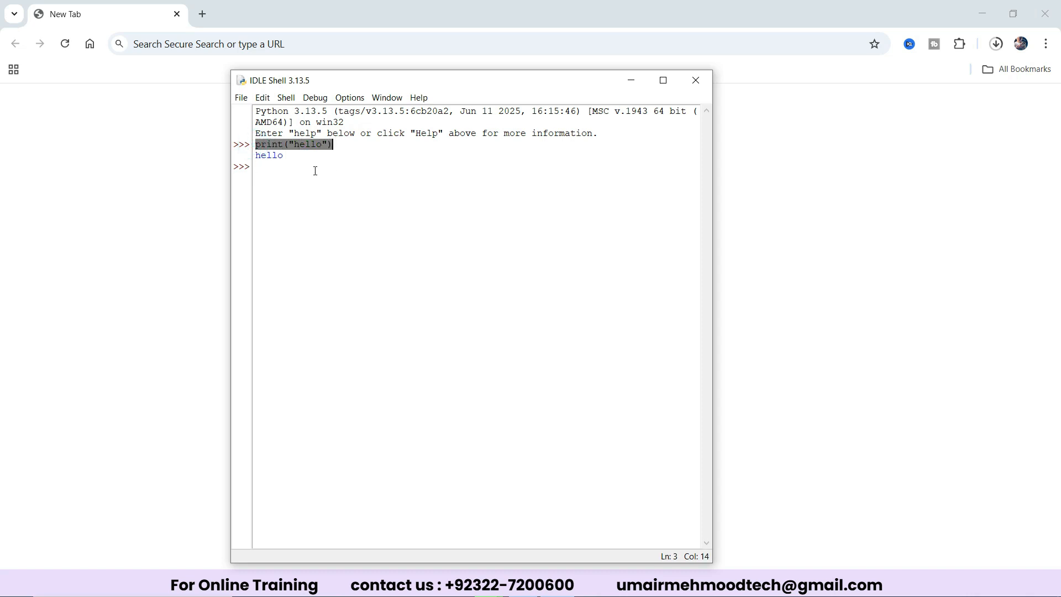
click(284, 156)
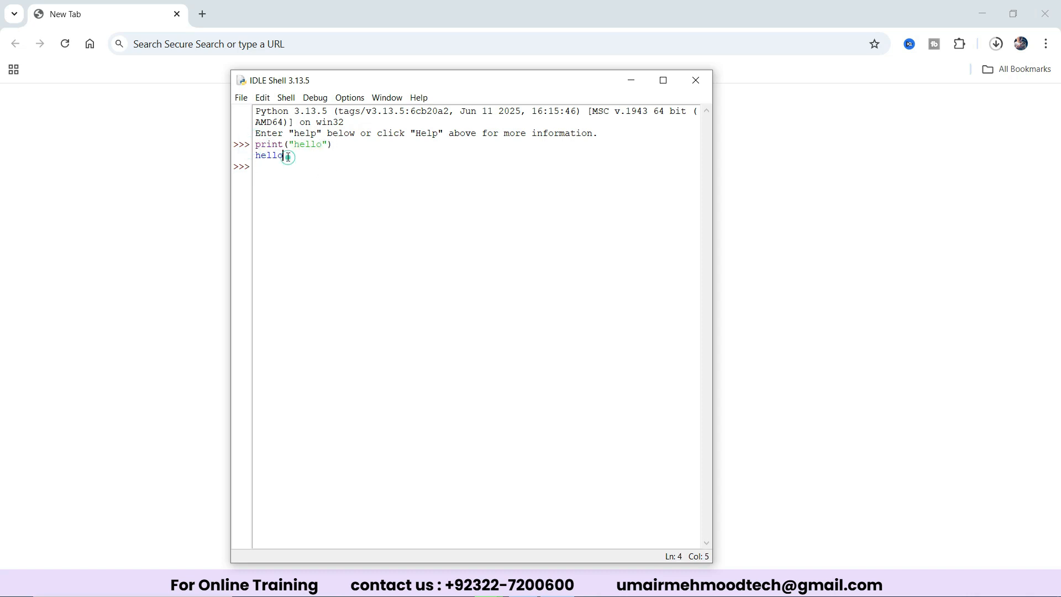
drag(256, 145, 351, 149)
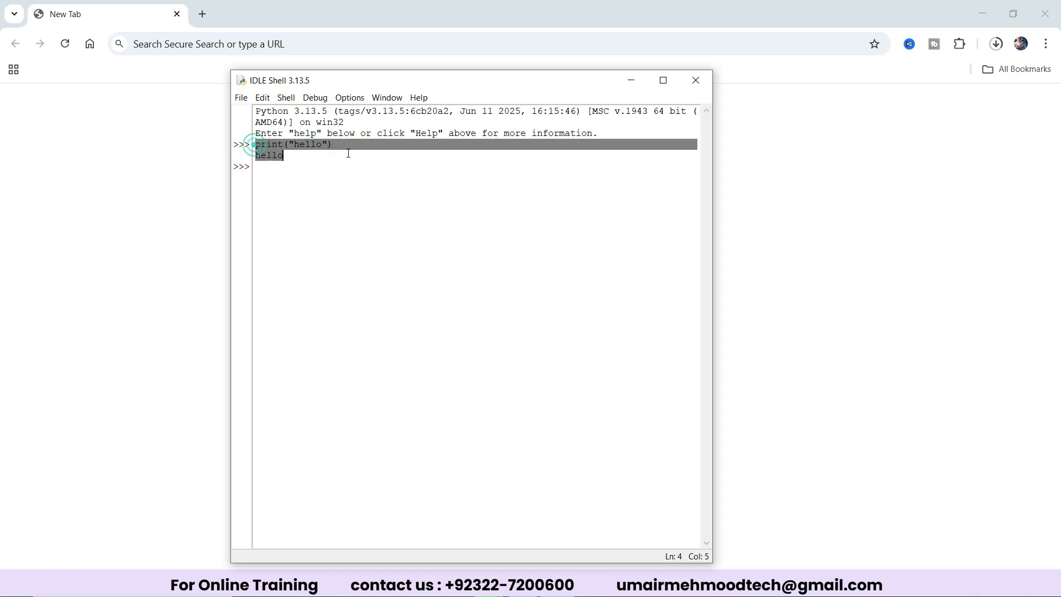
click(308, 154)
drag(256, 157, 285, 156)
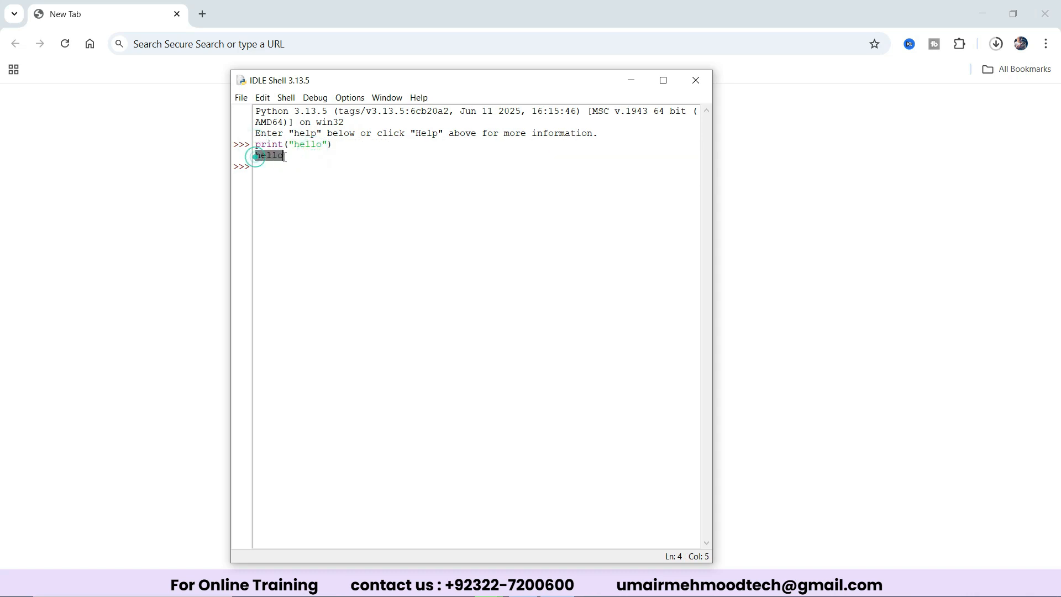
click(286, 157)
double_click(286, 157)
Run the faulty statement prin("hello) in the shell to demonstrate a syntax error, and close IDLE.
click(272, 167)
text(prin)
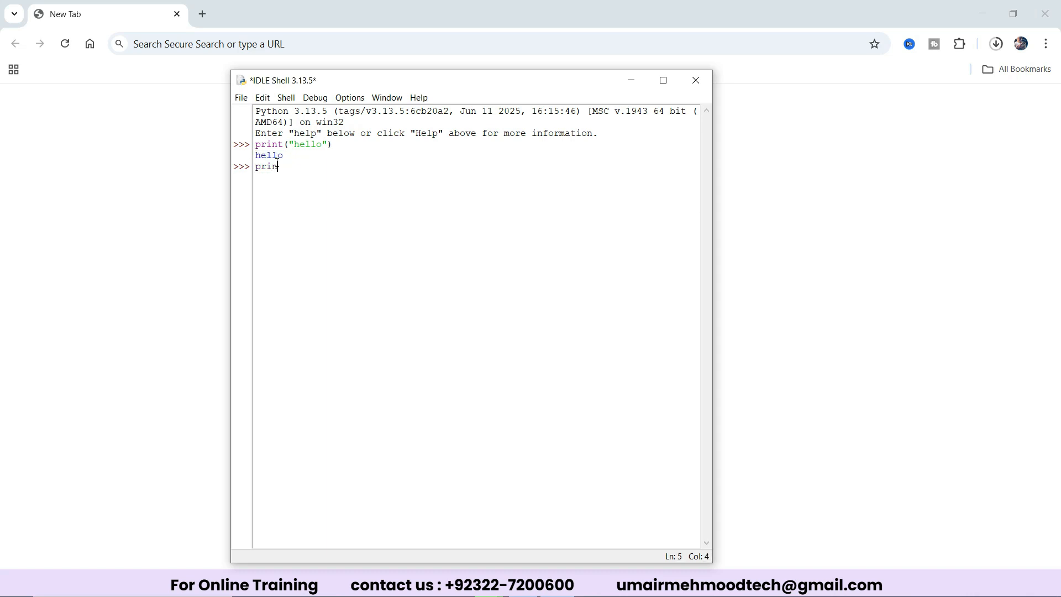
text(t("hello)
key(Return)
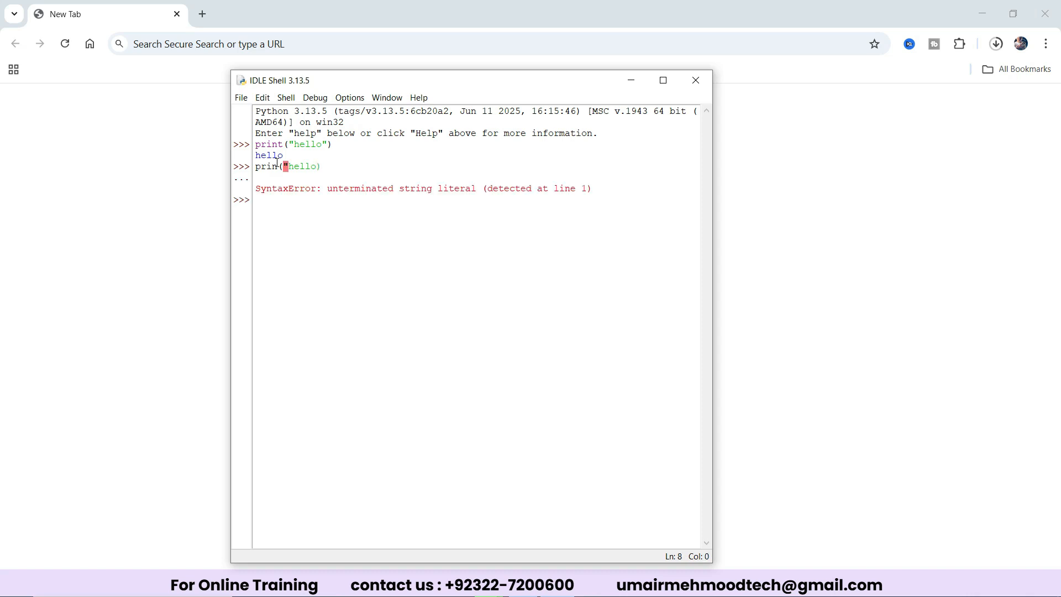
click(317, 167)
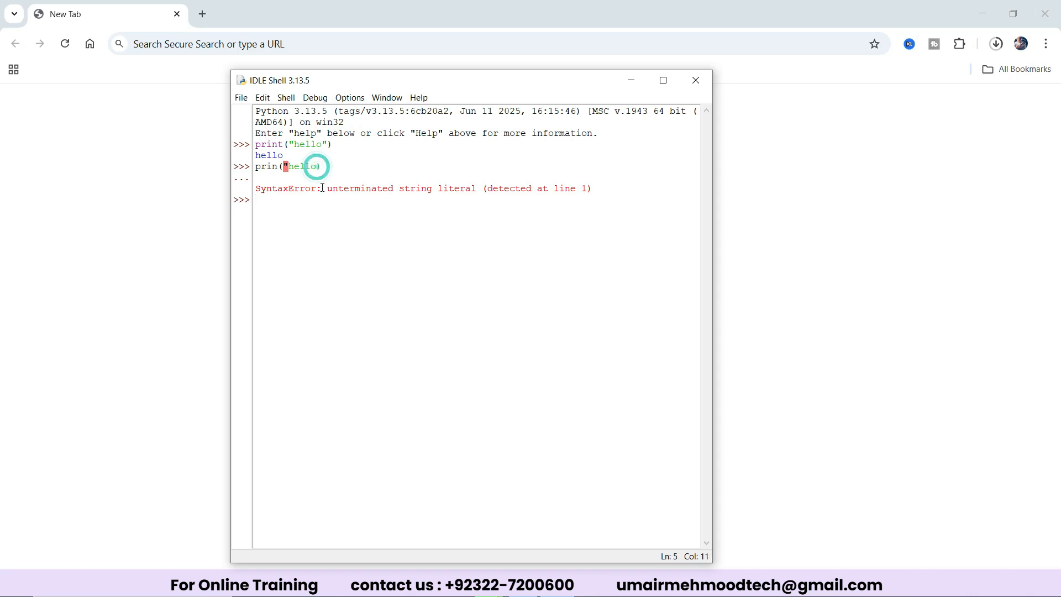
click(278, 166)
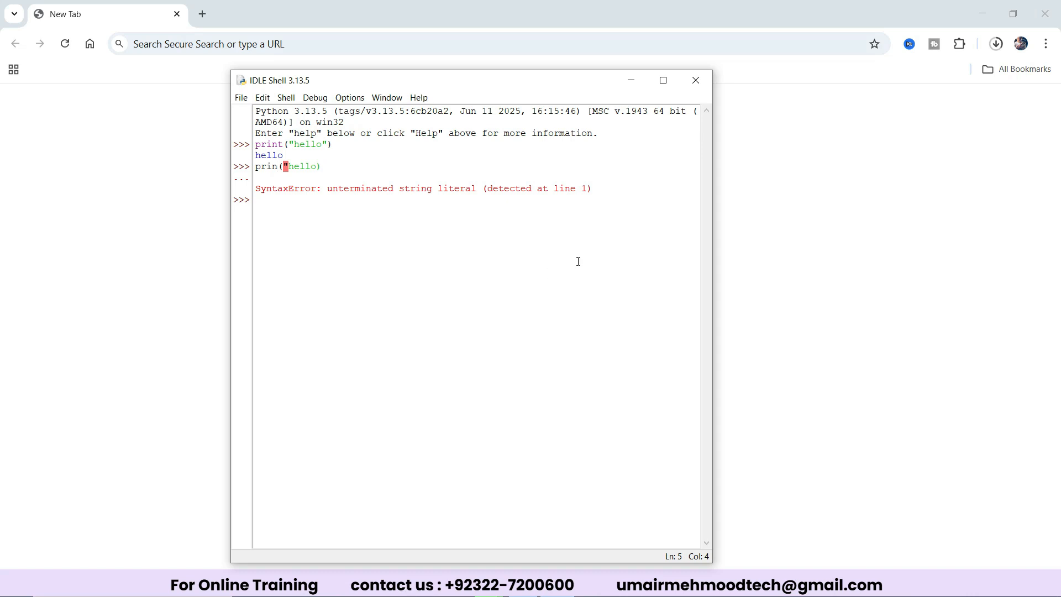
click(695, 82)
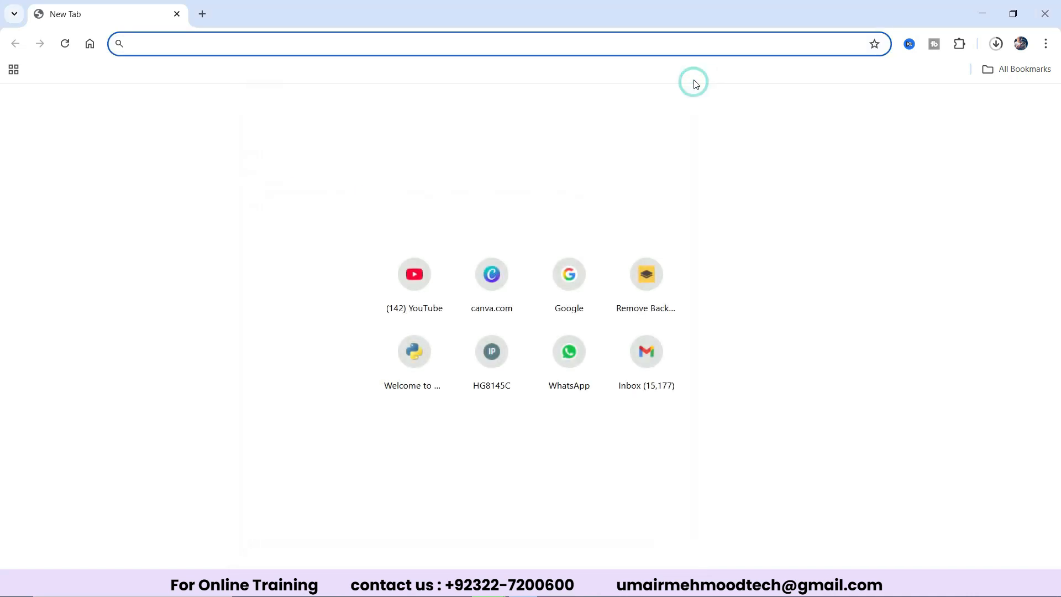
Search the web for "download pycharm" in the browser.
text(dowl)
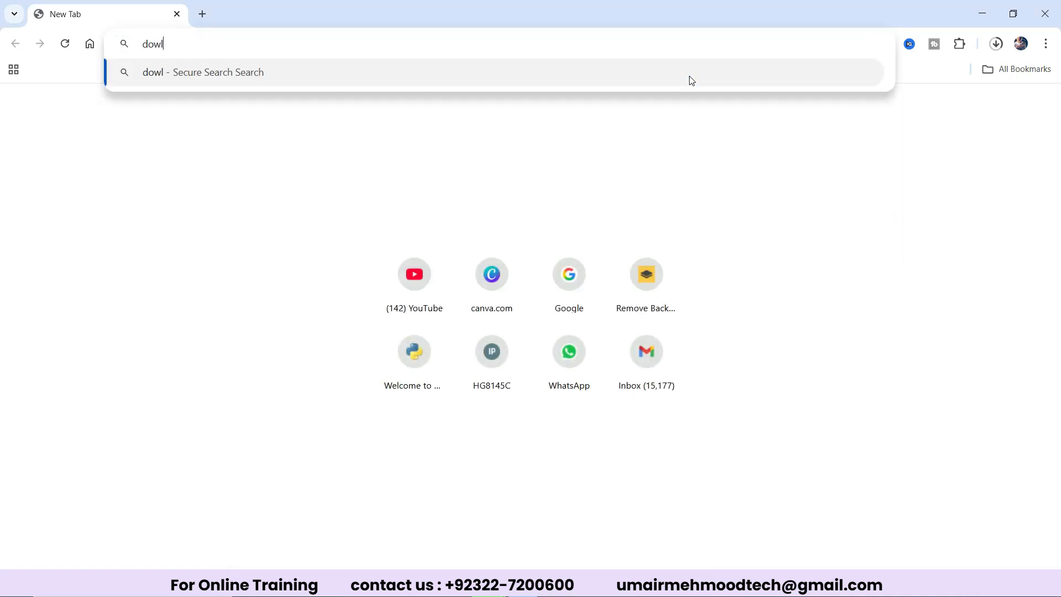
text(oad pycharm)
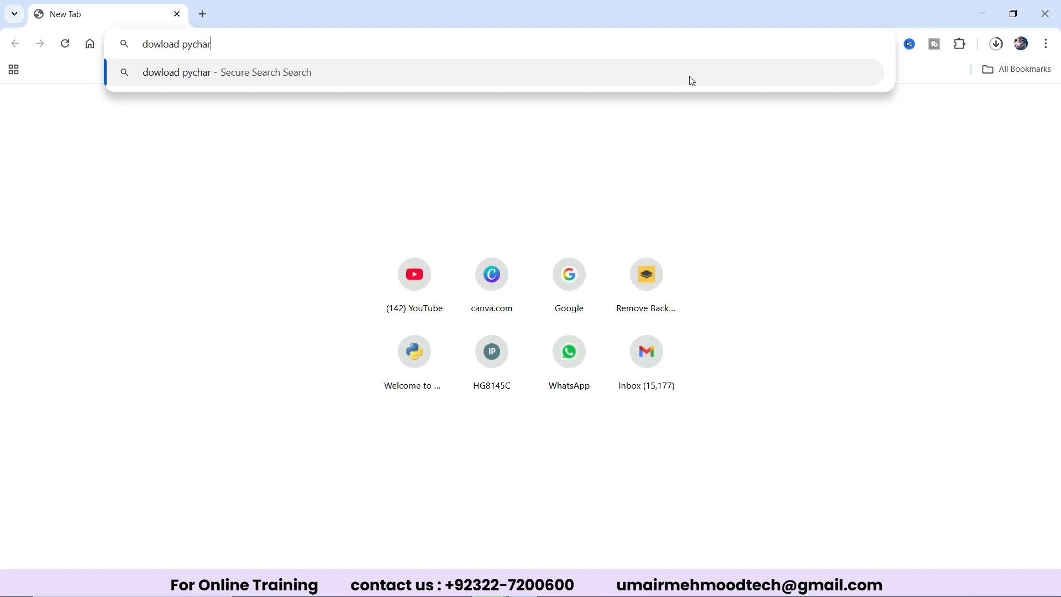
key(Return)
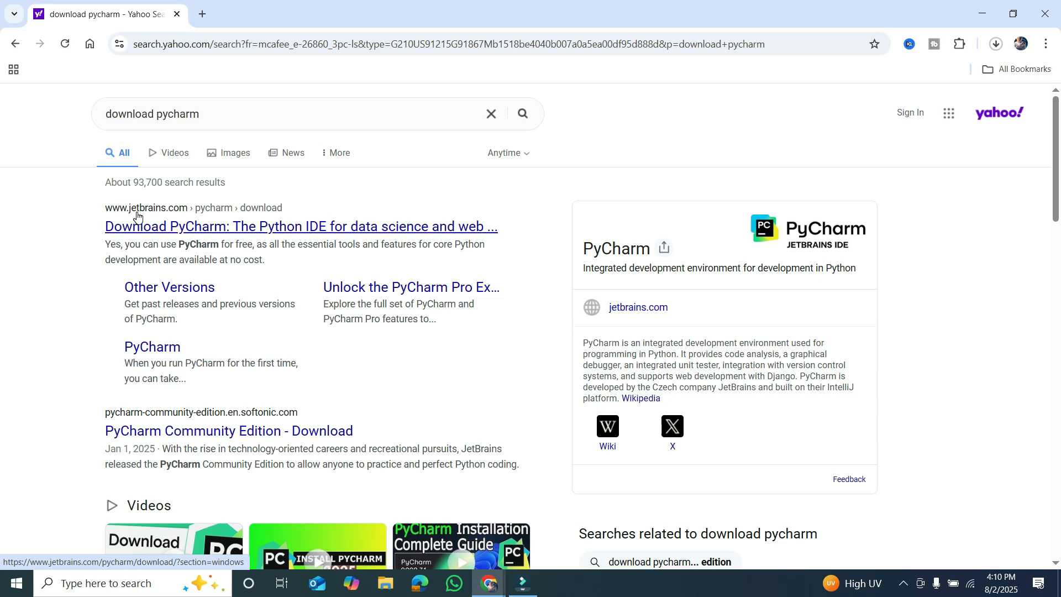
Start the Windows .exe download of PyCharm from the JetBrains download page and open the full download history.
click(208, 227)
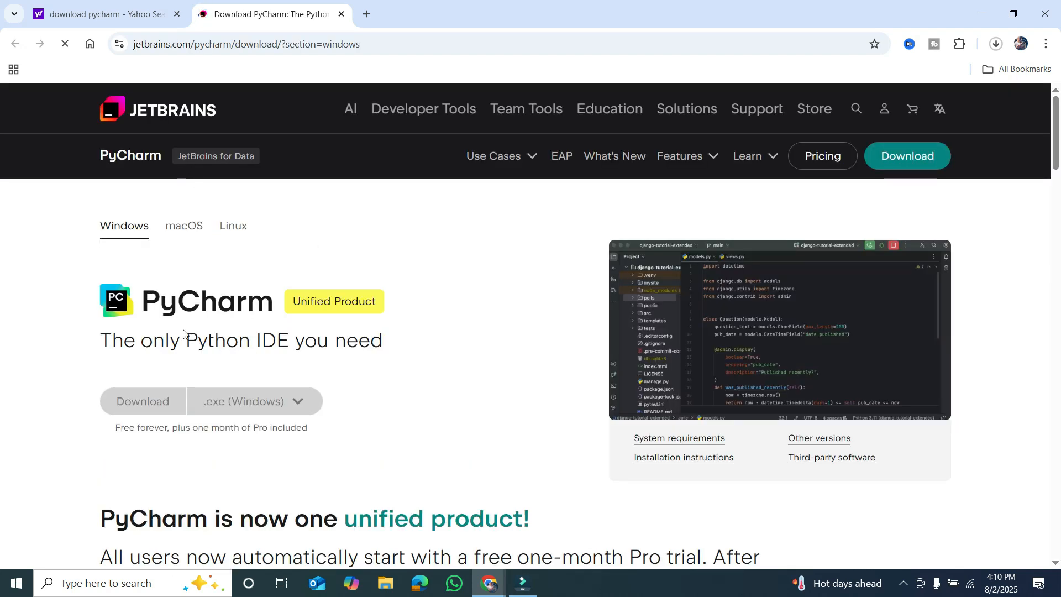
click(145, 404)
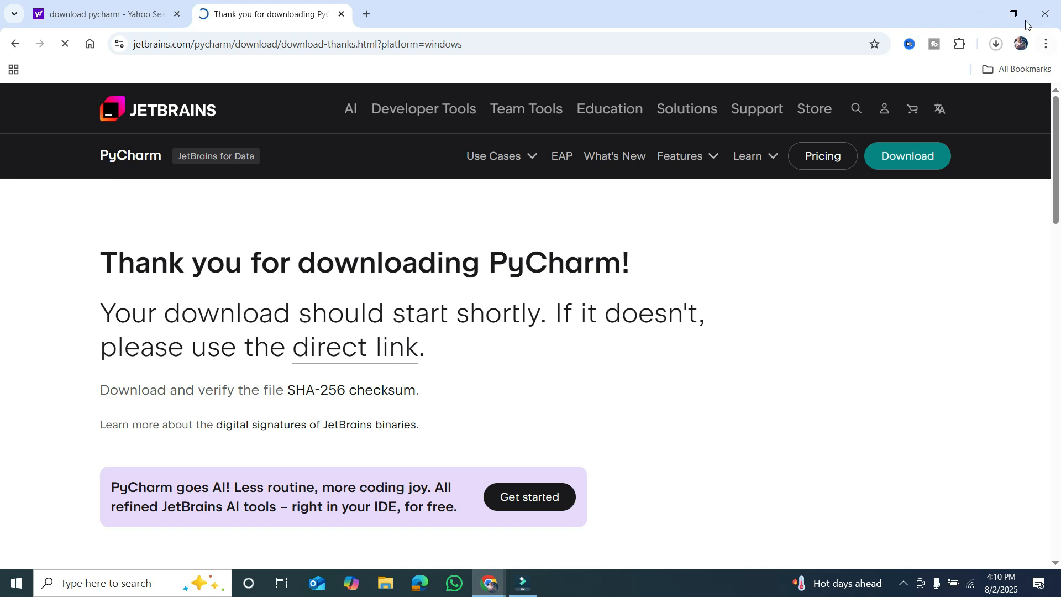
click(1000, 48)
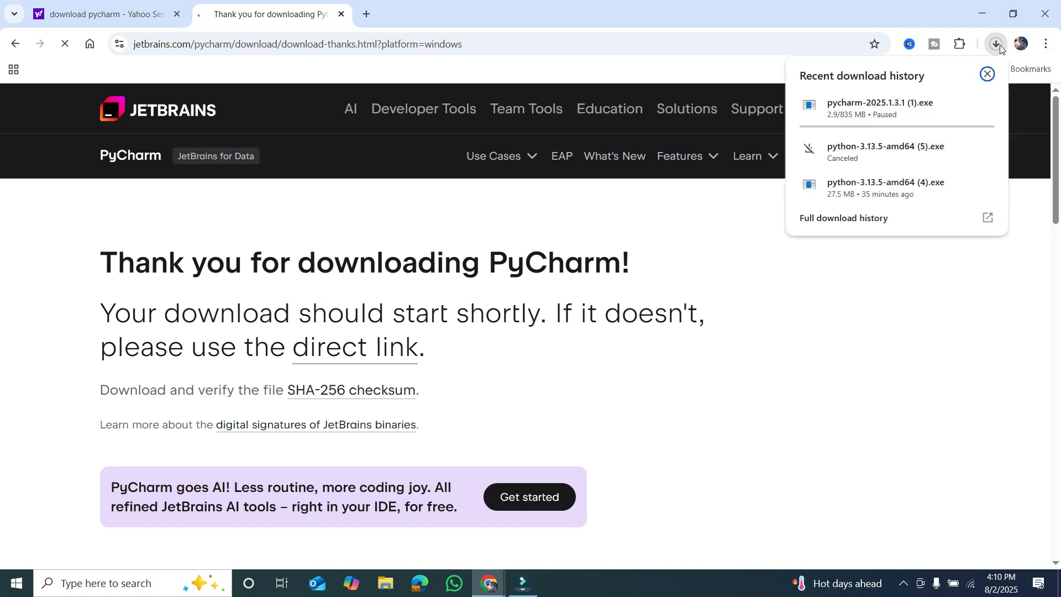
click(989, 224)
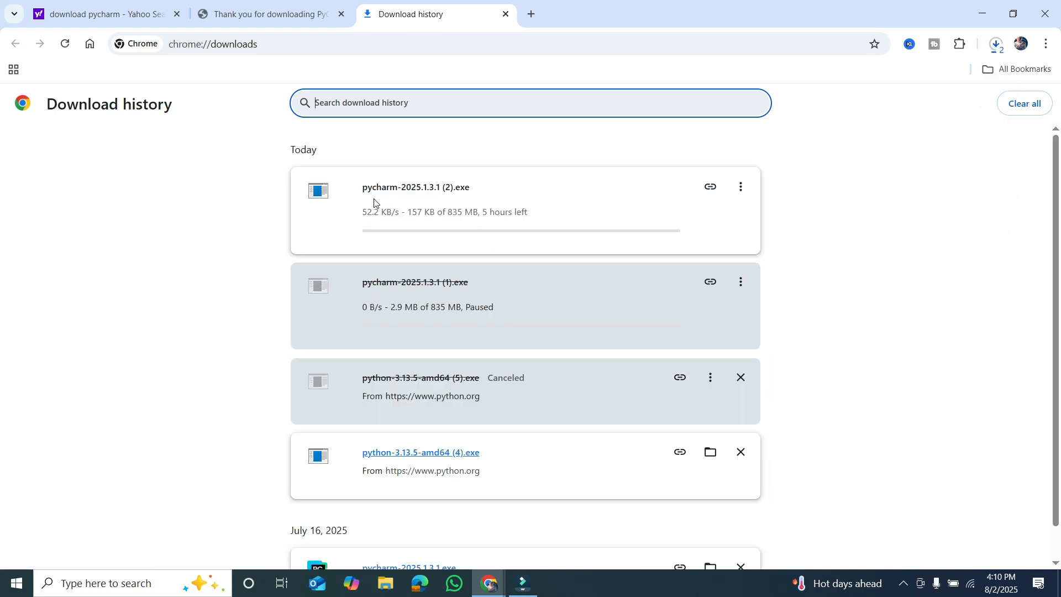
Pause the new PyCharm download and launch the previously downloaded pycharm-2025.1.3.1.exe installer.
click(741, 188)
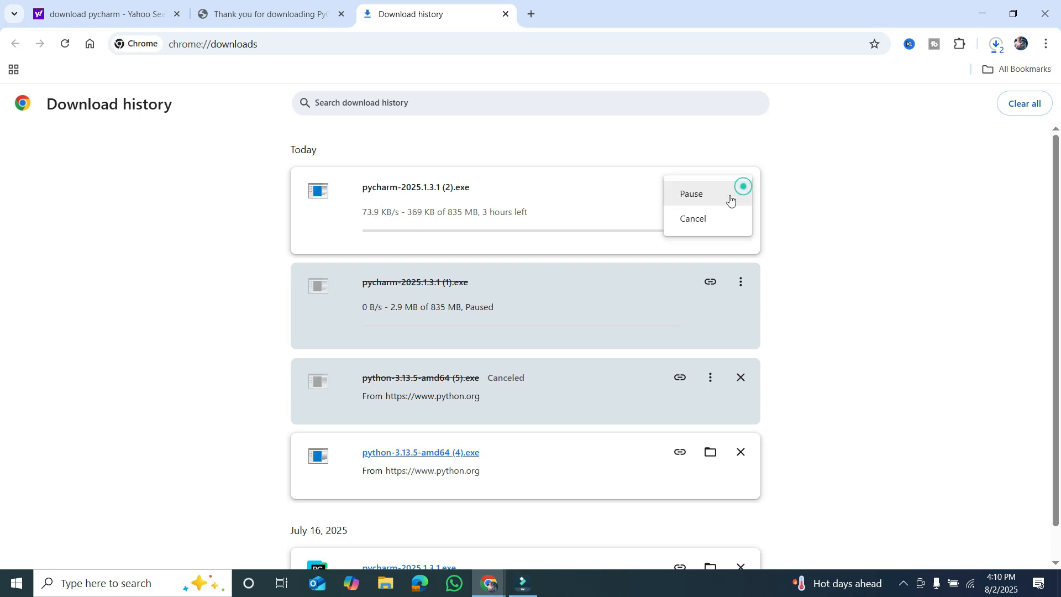
click(721, 193)
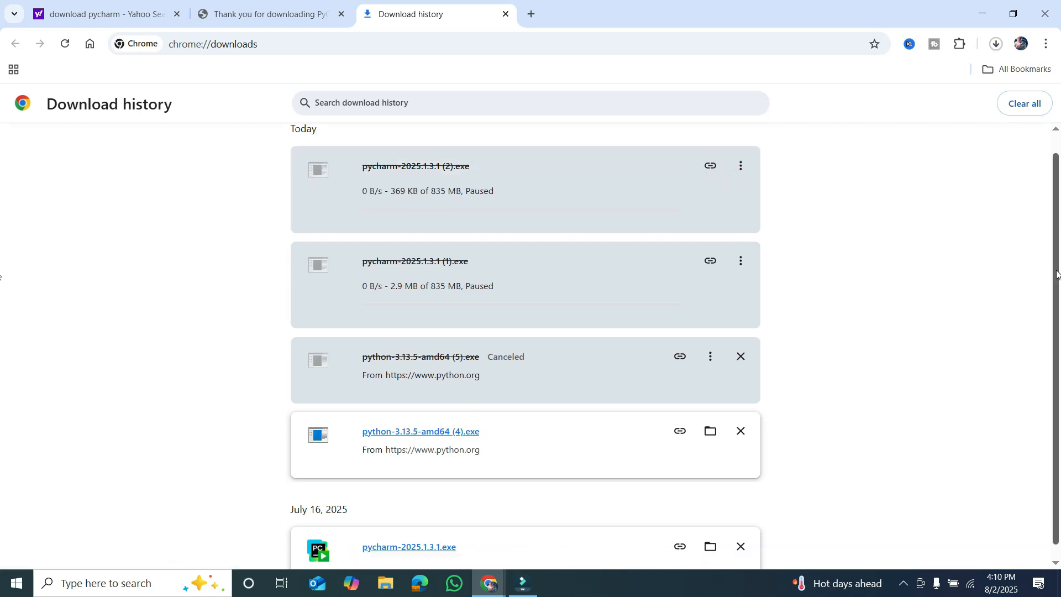
scroll(1015, 362, down, 1)
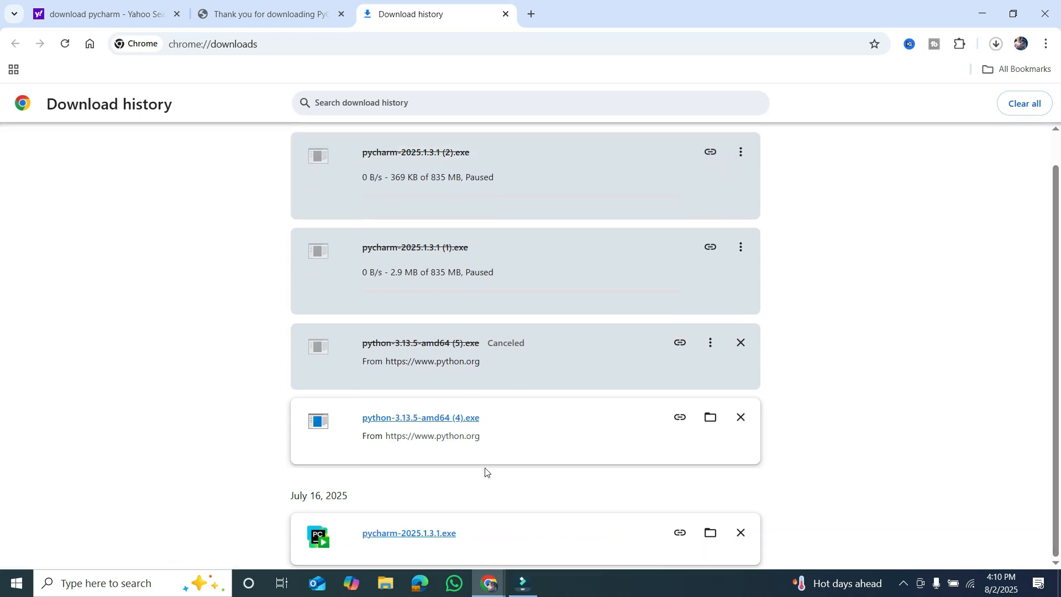
click(418, 534)
Go through PyCharm Setup with the default destination folder C:\Program Files\JetBrains\PyCharm 2025.1.3.1 and start the installation.
click(617, 403)
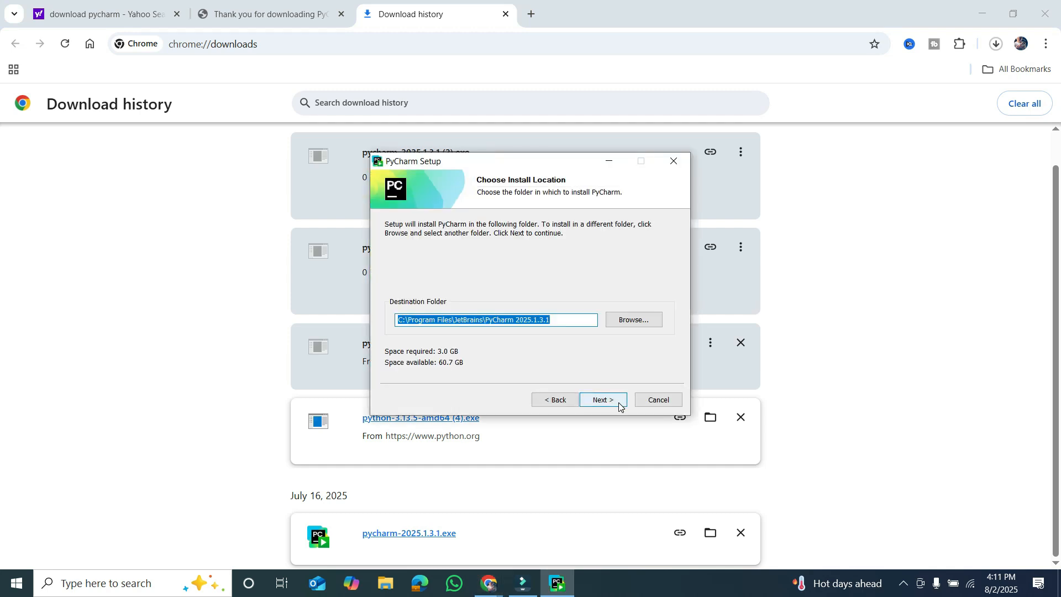
click(619, 405)
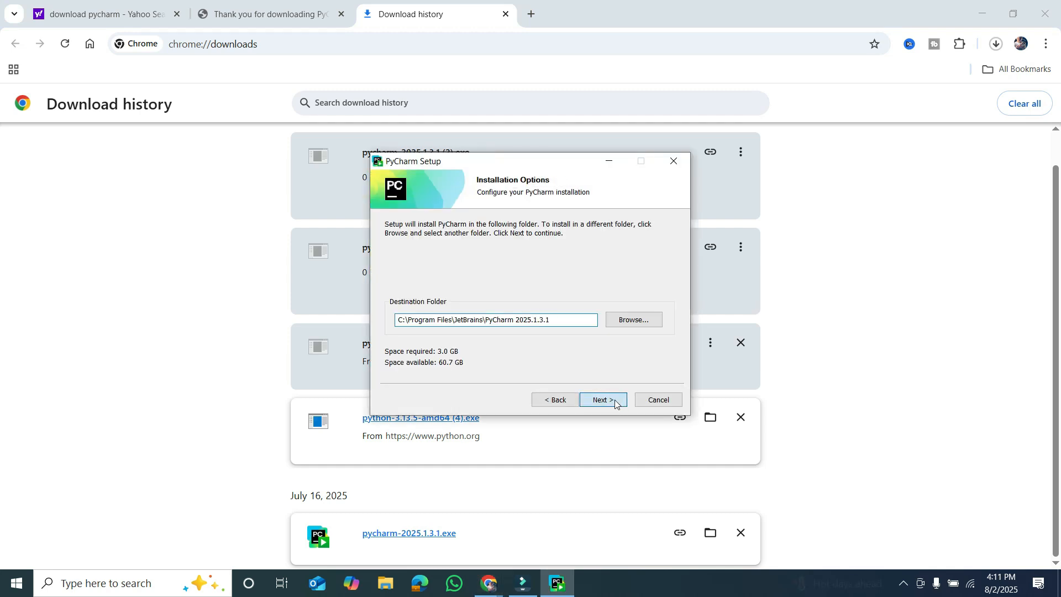
click(554, 400)
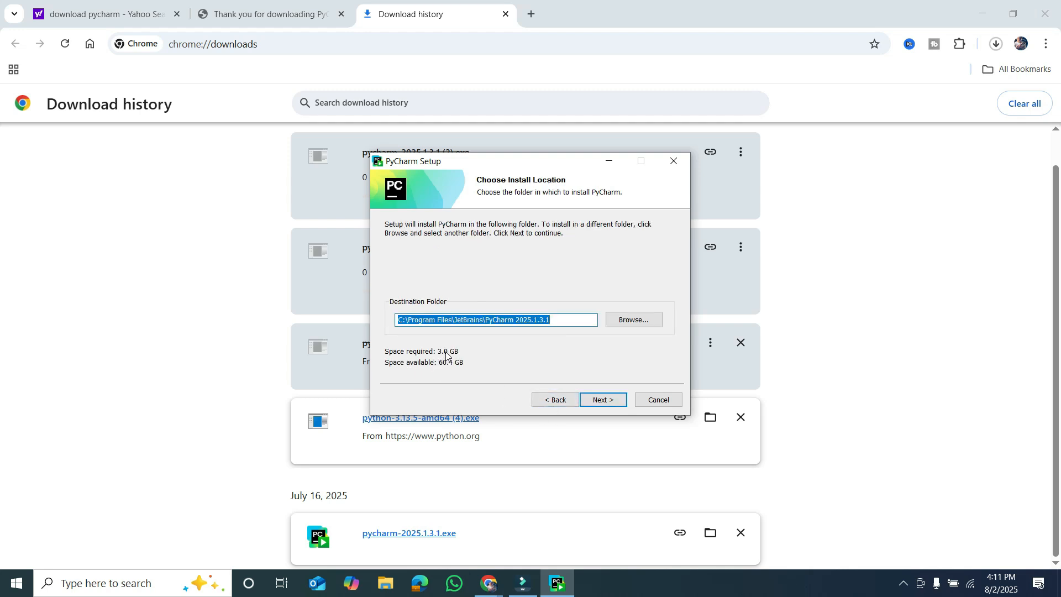
click(613, 400)
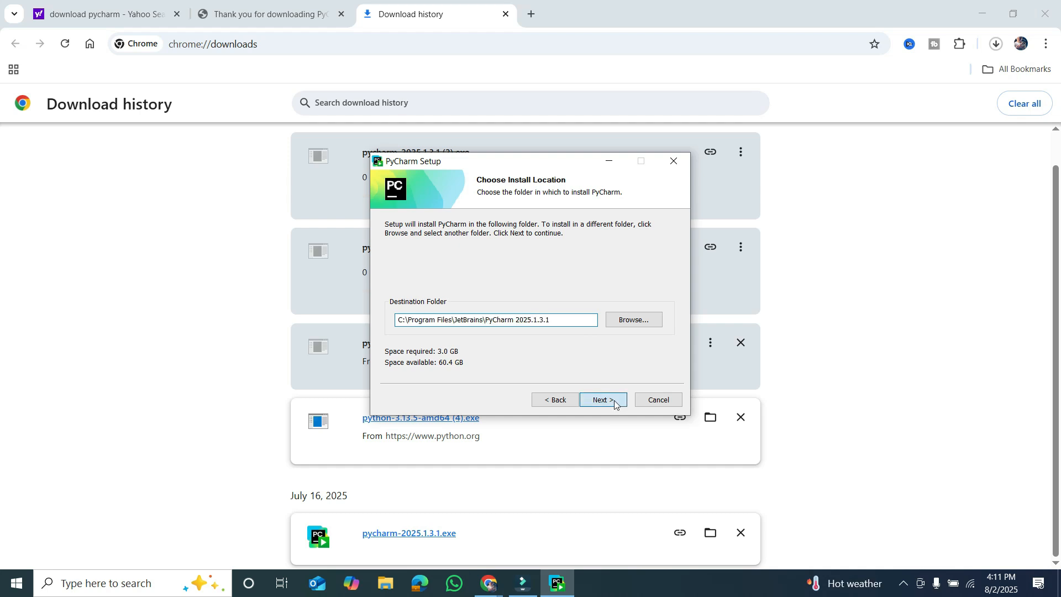
click(598, 400)
click(598, 400)
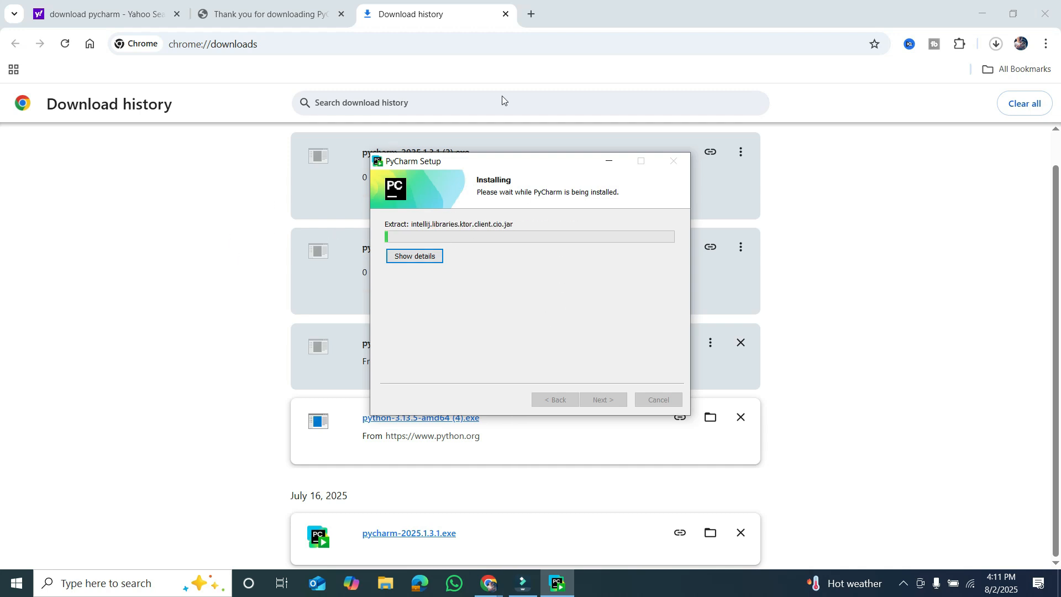
Search the web for "collab" in a new browser tab and open the Welcome To Colab site.
click(531, 14)
text(co)
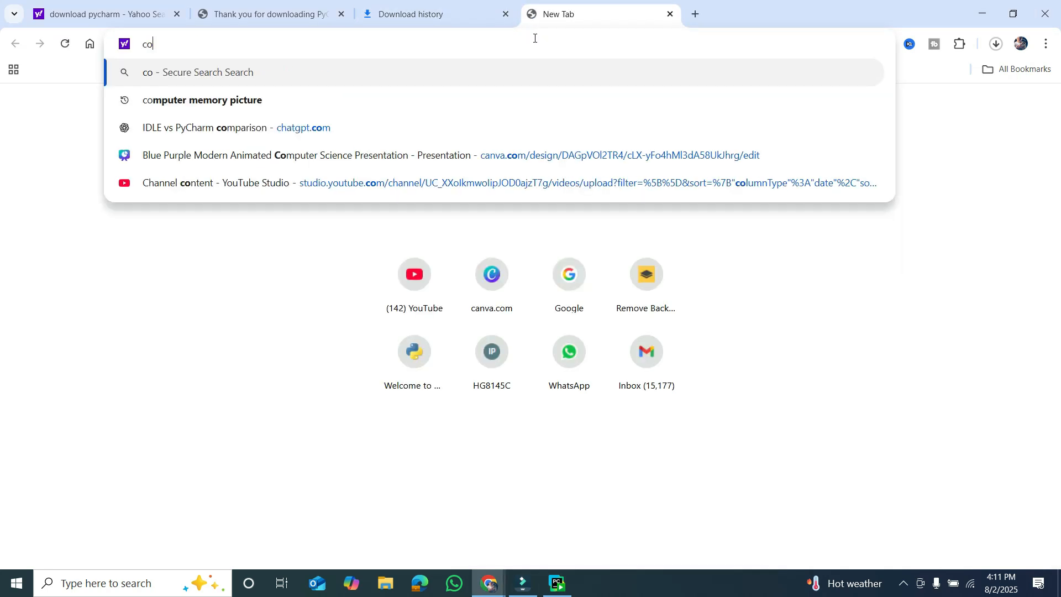
text(llab)
key(Return)
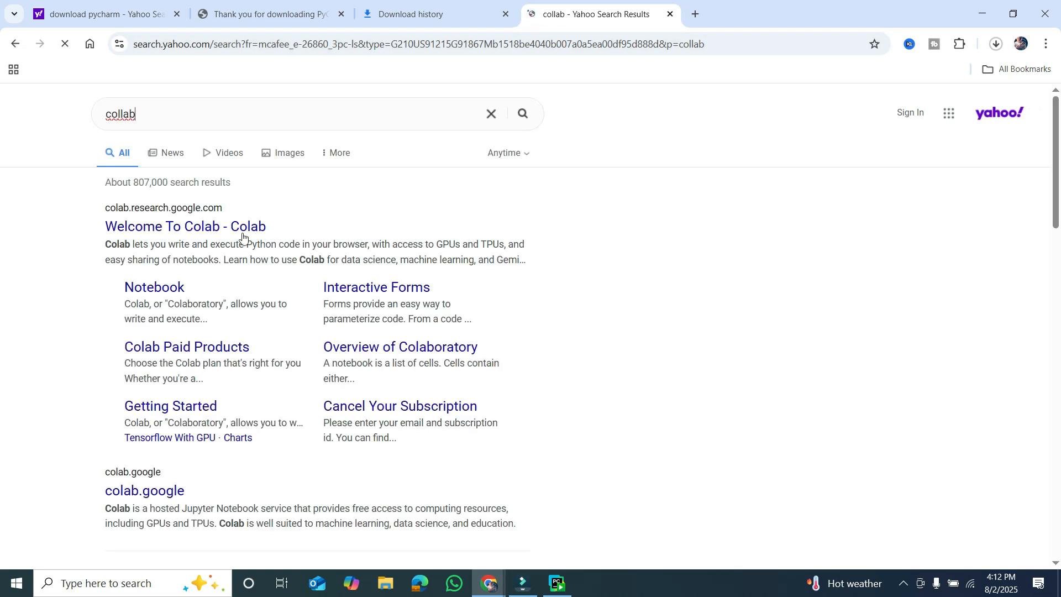
click(225, 232)
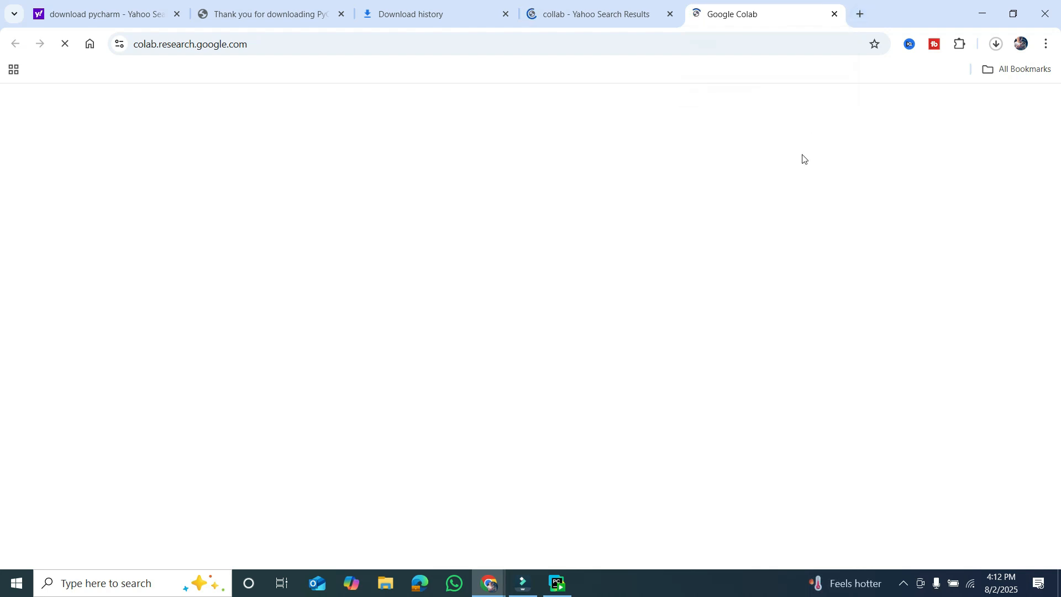
click(598, 8)
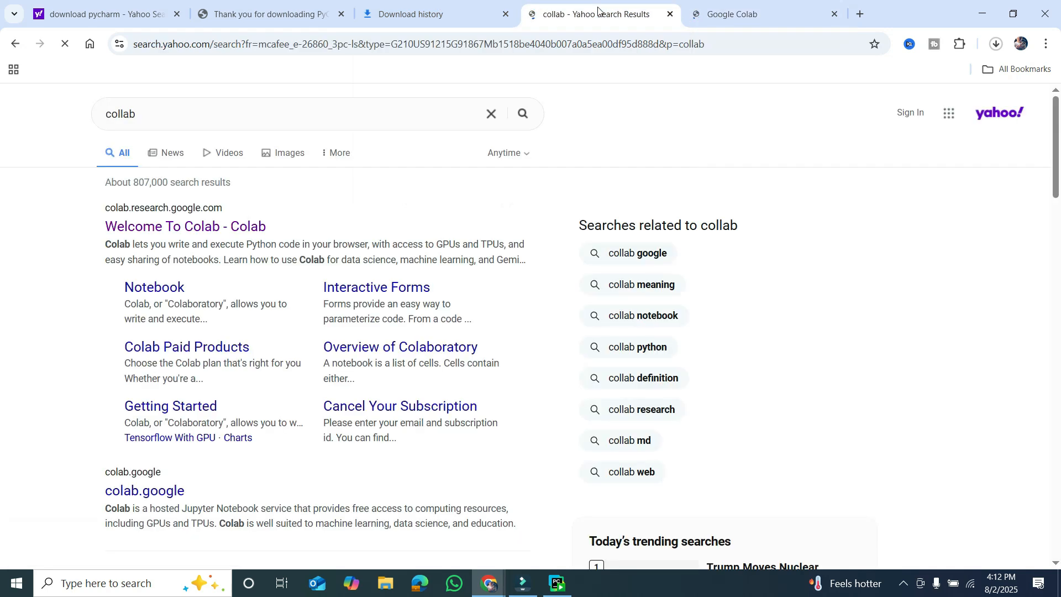
click(754, 4)
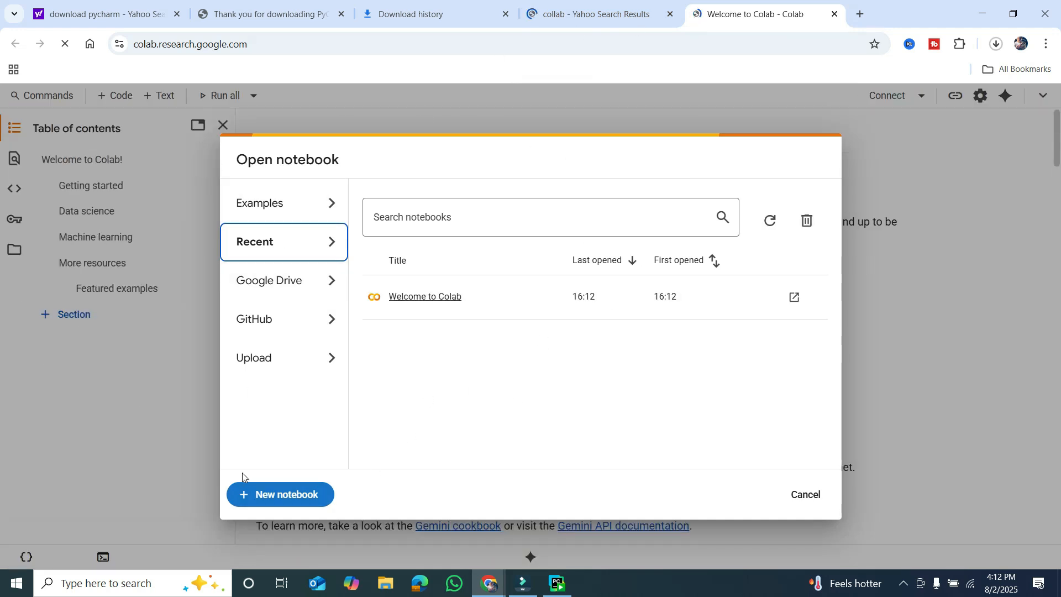
Create a new Colab notebook and close the search results page.
click(297, 496)
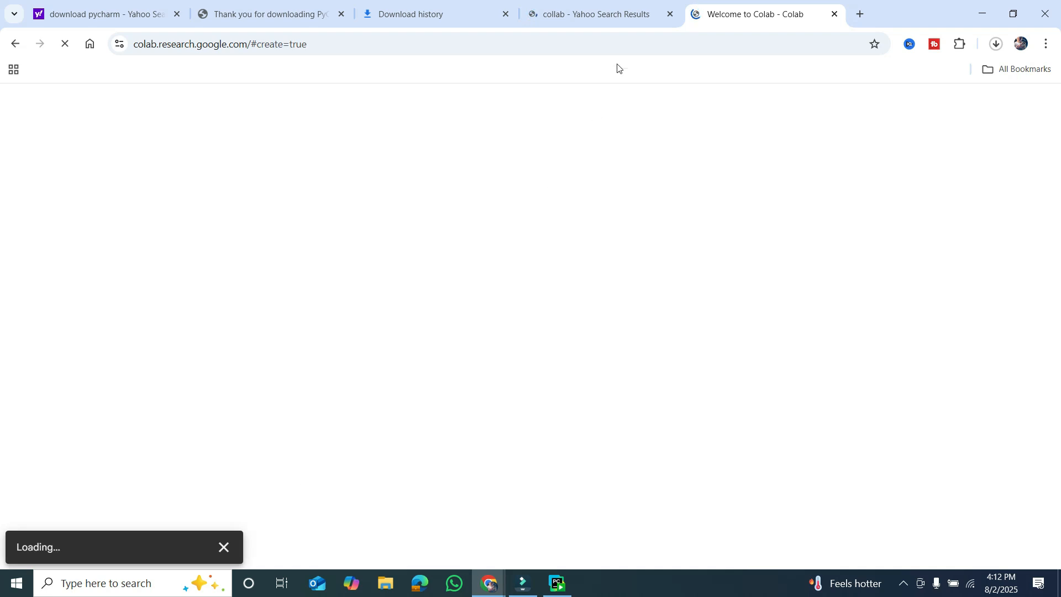
click(607, 13)
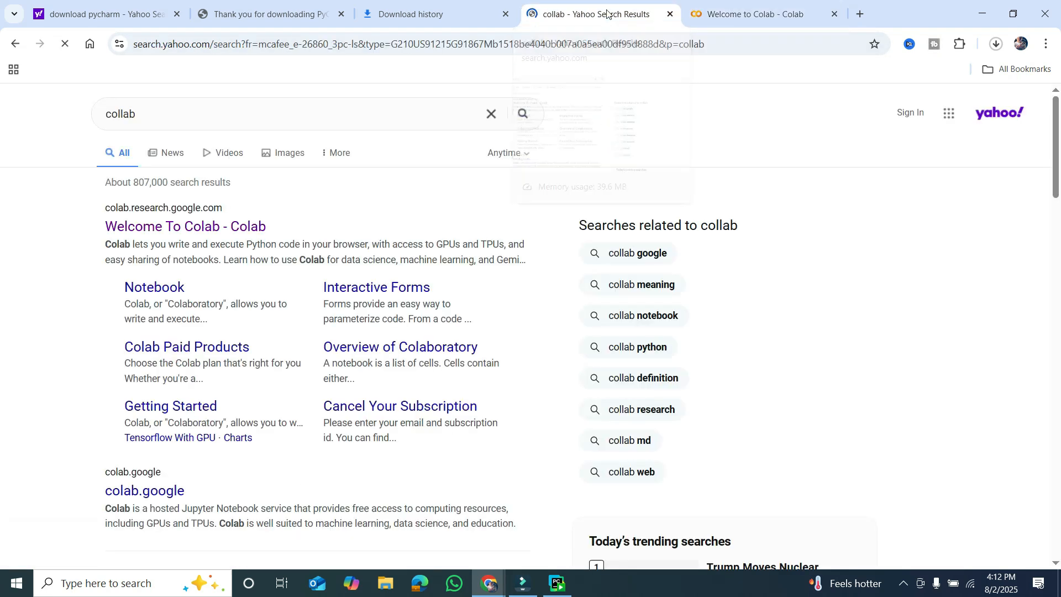
click(670, 14)
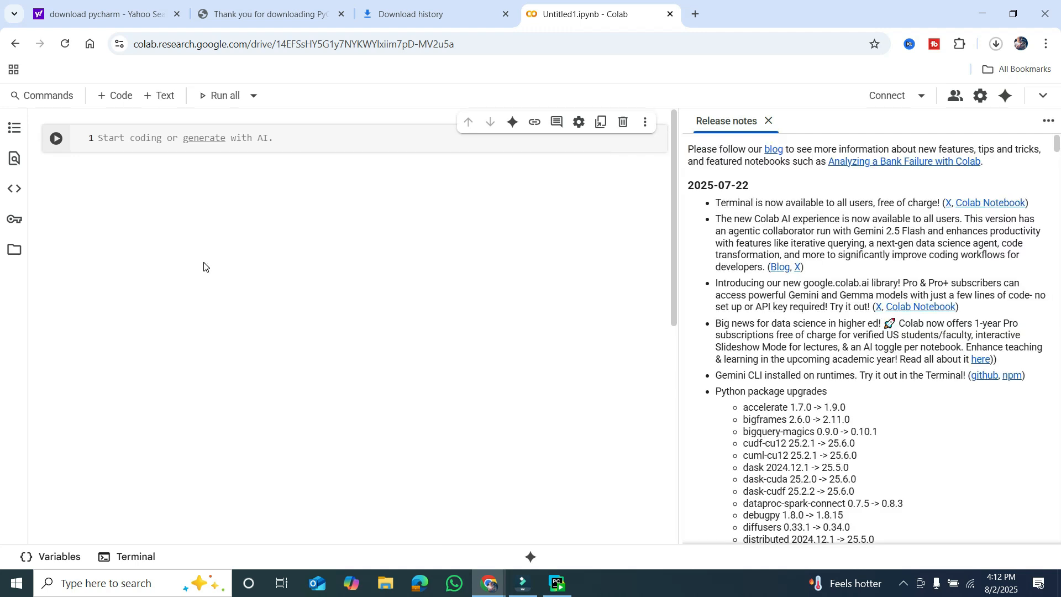
Enter print("hello") in the notebook's first code cell, run it, and highlight the output.
click(154, 142)
text(print)
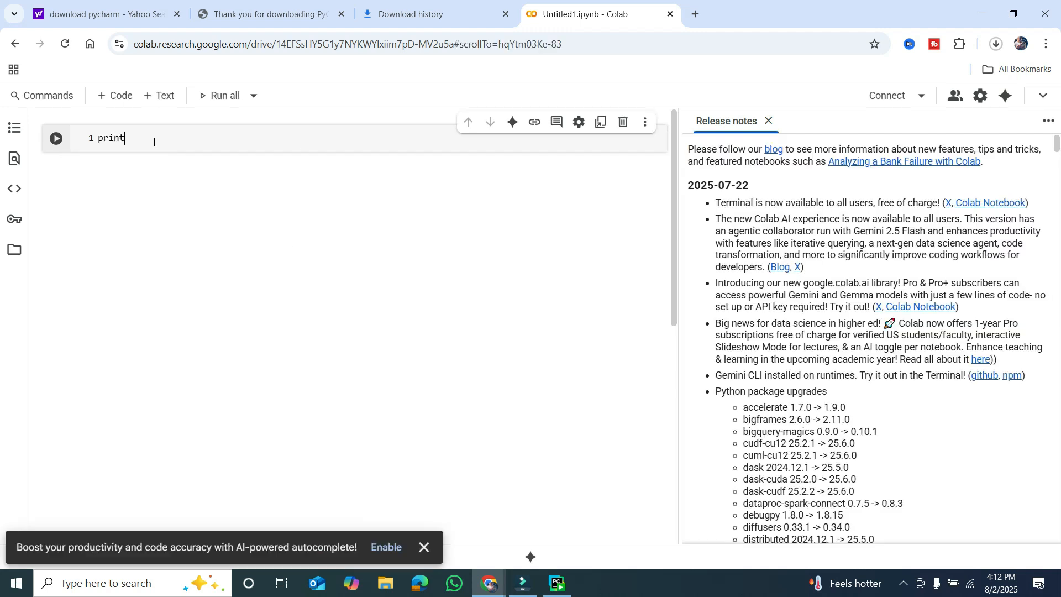
text(("hello)
key(Right)
key(Right)
click(58, 139)
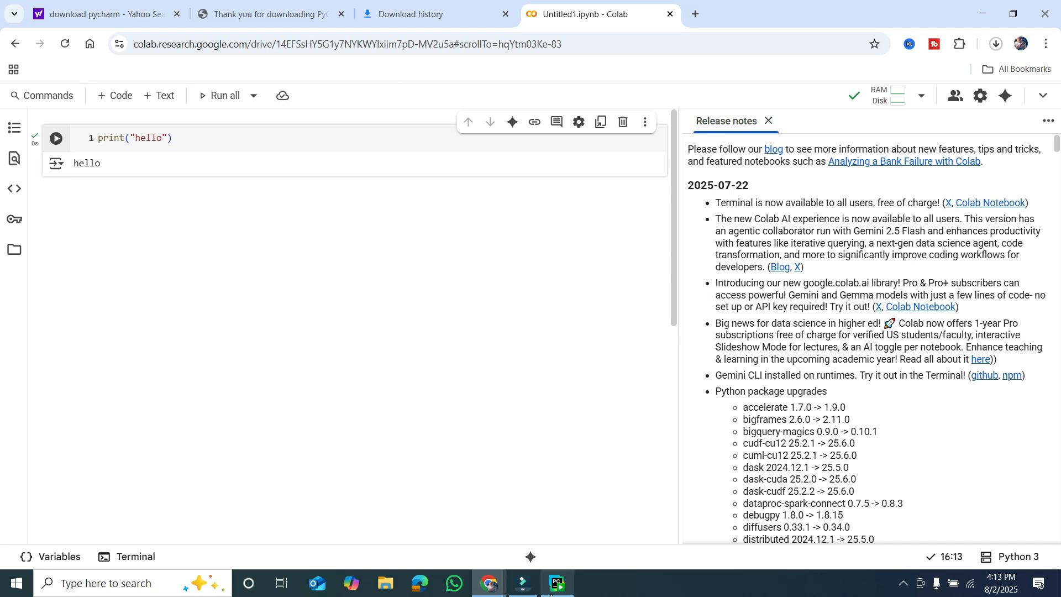
mouse_move(558, 584)
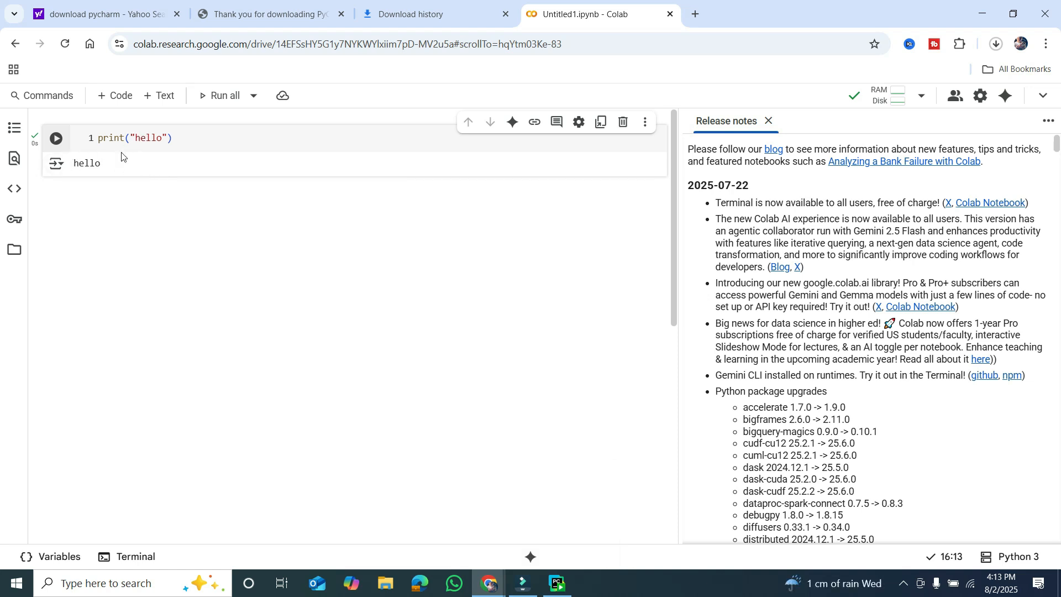
drag(75, 164, 119, 162)
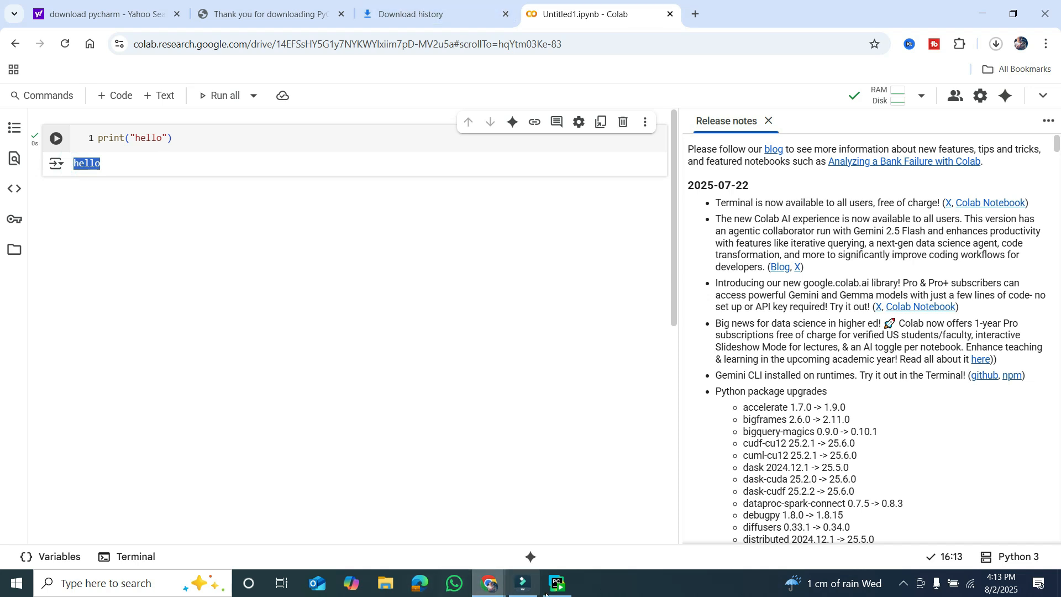
Finish PyCharm Setup with Run PyCharm enabled and maximize the PyCharm welcome window.
click(564, 589)
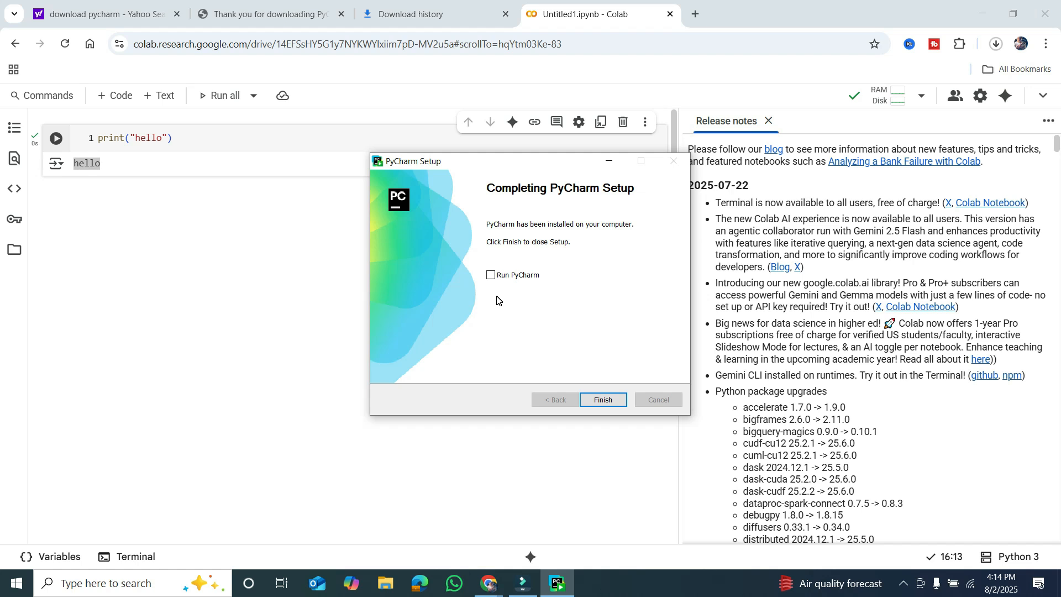
click(491, 275)
click(604, 401)
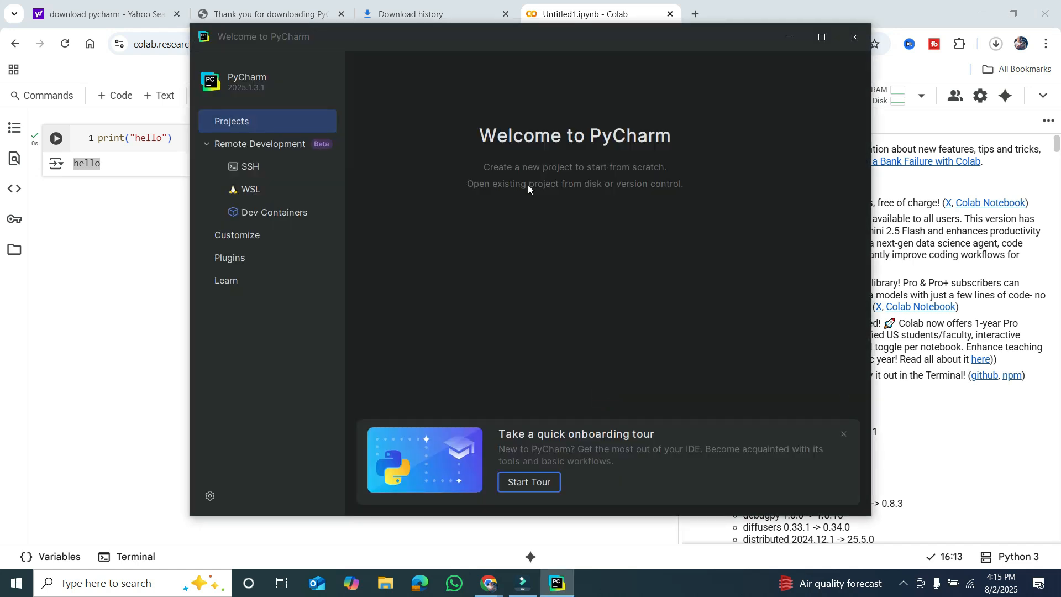
click(549, 35)
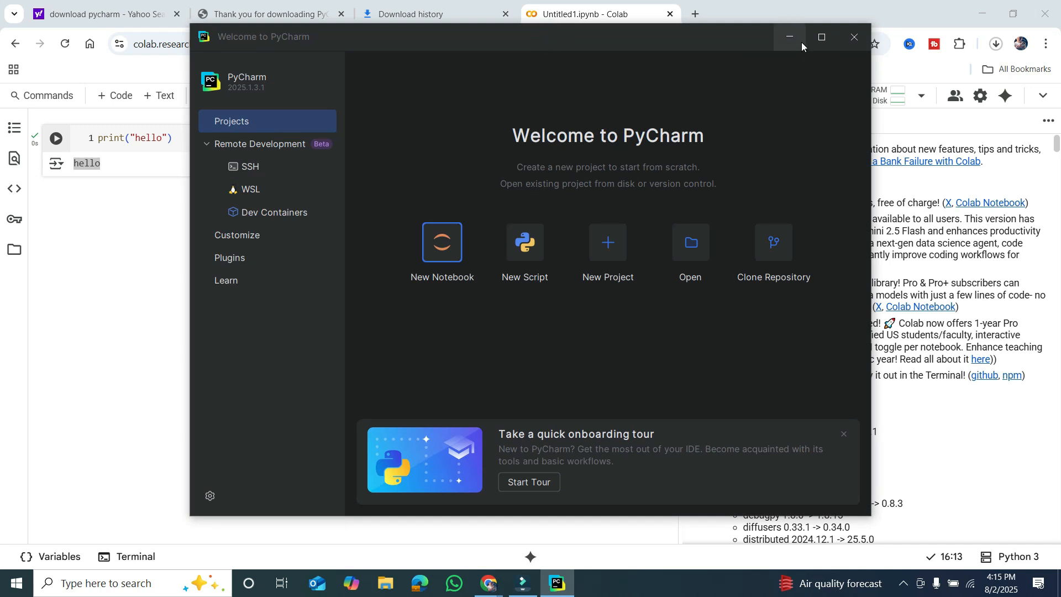
click(815, 40)
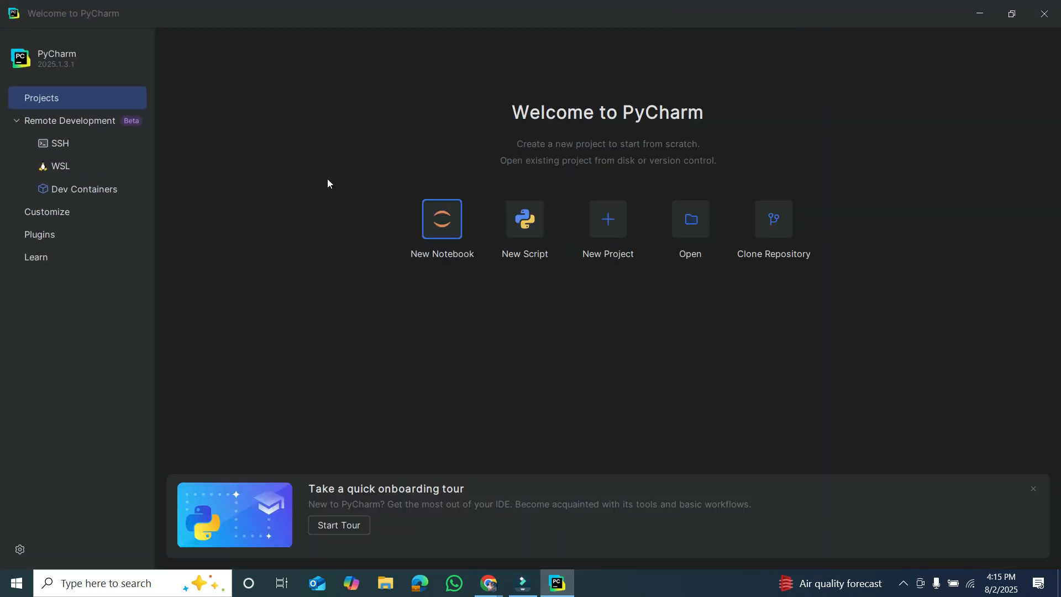
Create a Pure Python project named practice in the PycharmProjects folder, maximize its window, and close the What's New page.
click(606, 221)
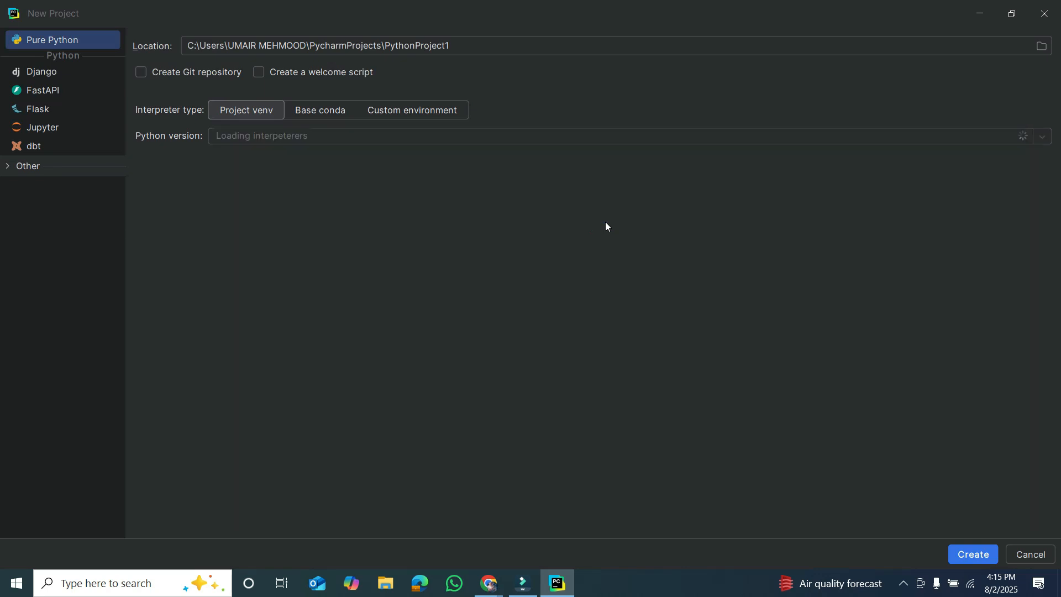
click(467, 47)
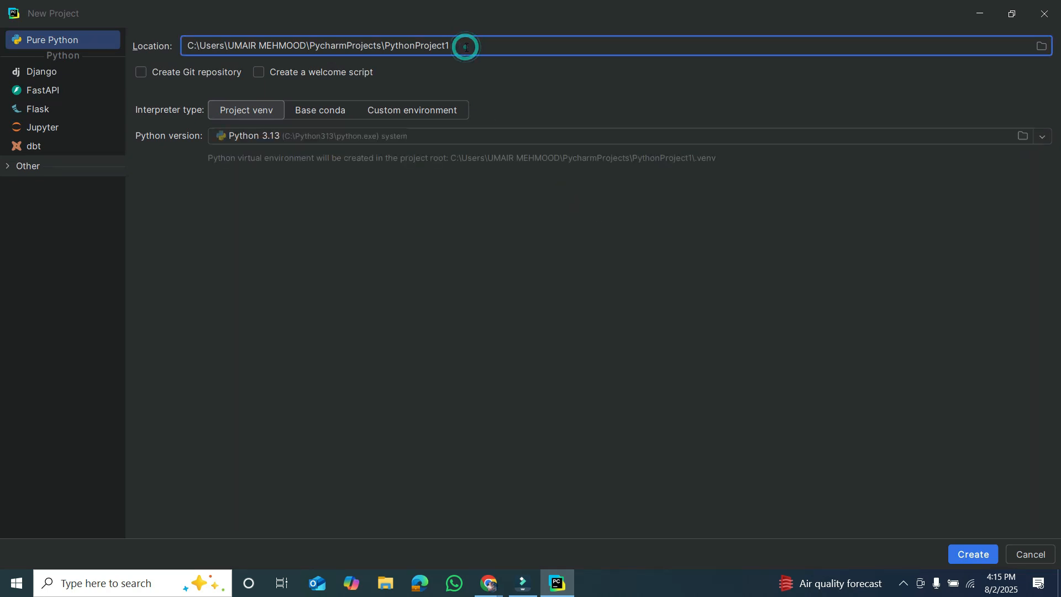
key(BackSpace)
key(BackSpace)
key(BackSpace)
key(BackSpace)
key(BackSpace)
key(BackSpace)
key(BackSpace)
key(BackSpace)
key(BackSpace)
key(BackSpace)
key(BackSpace)
key(BackSpace)
key(BackSpace)
key(BackSpace)
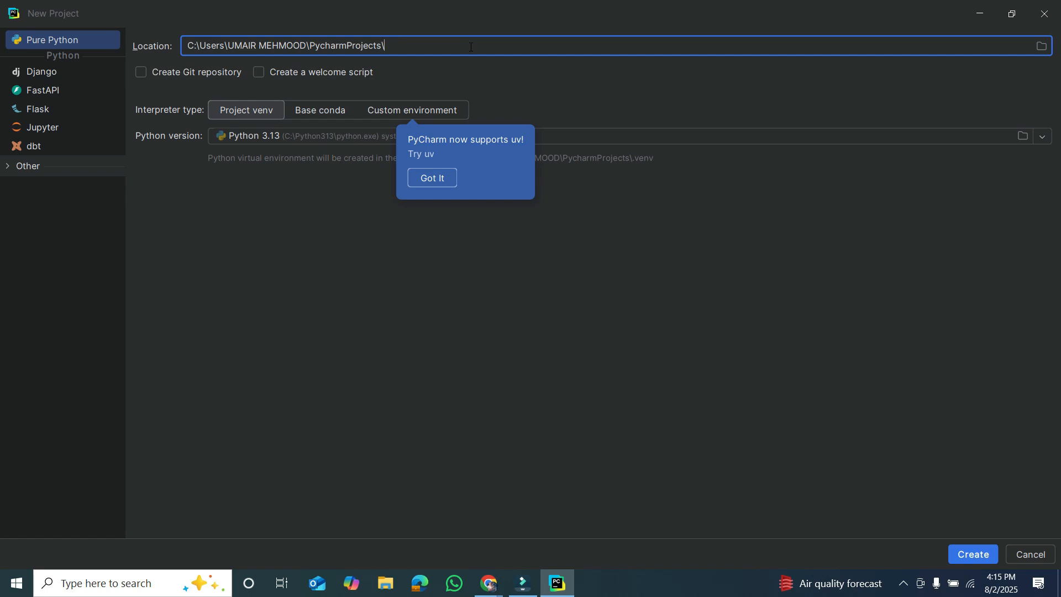
text(practice)
click(442, 179)
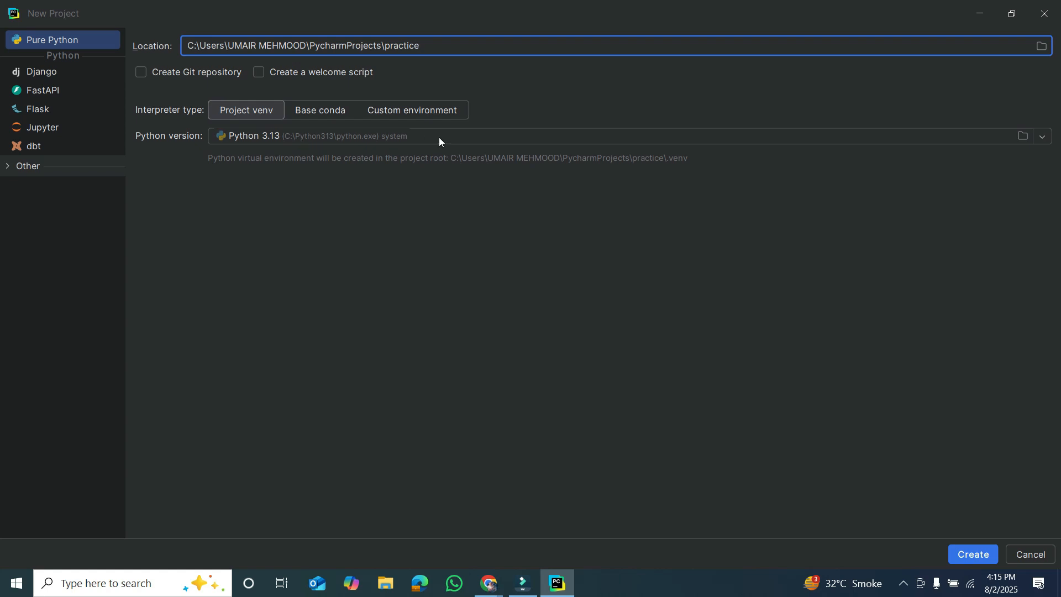
click(977, 555)
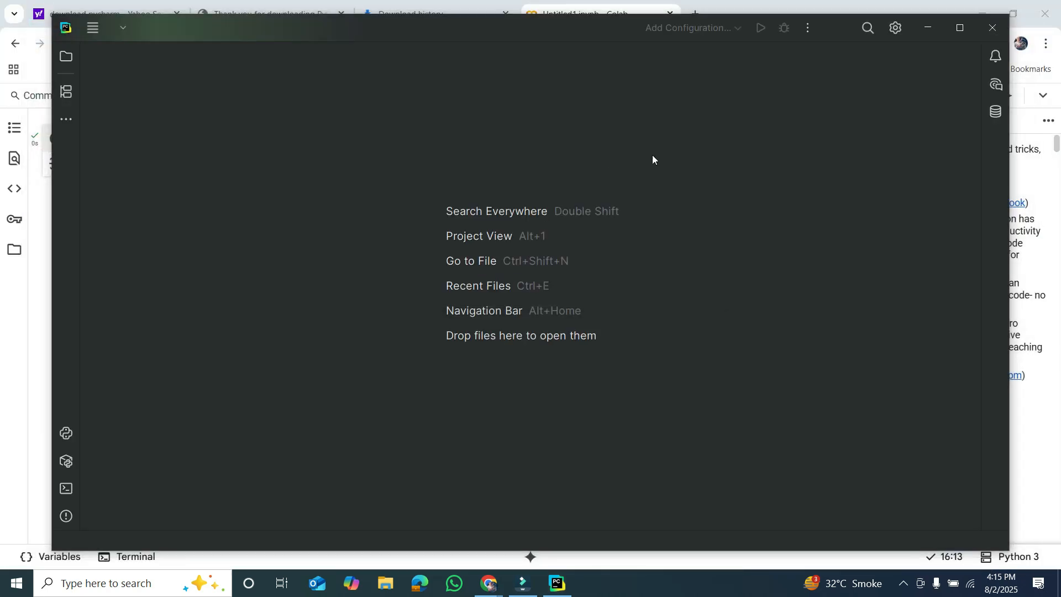
click(949, 34)
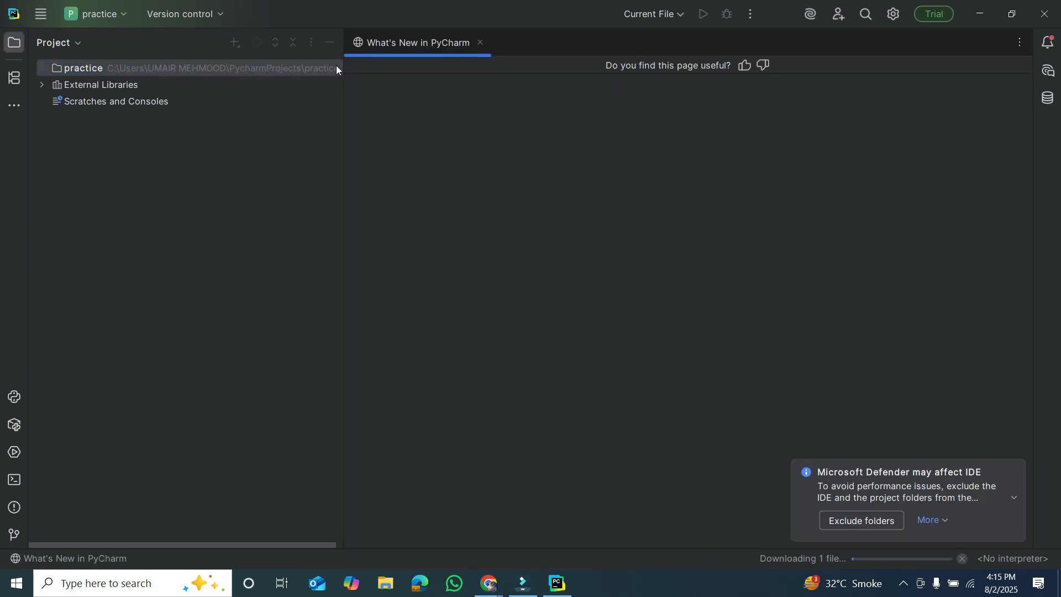
click(480, 43)
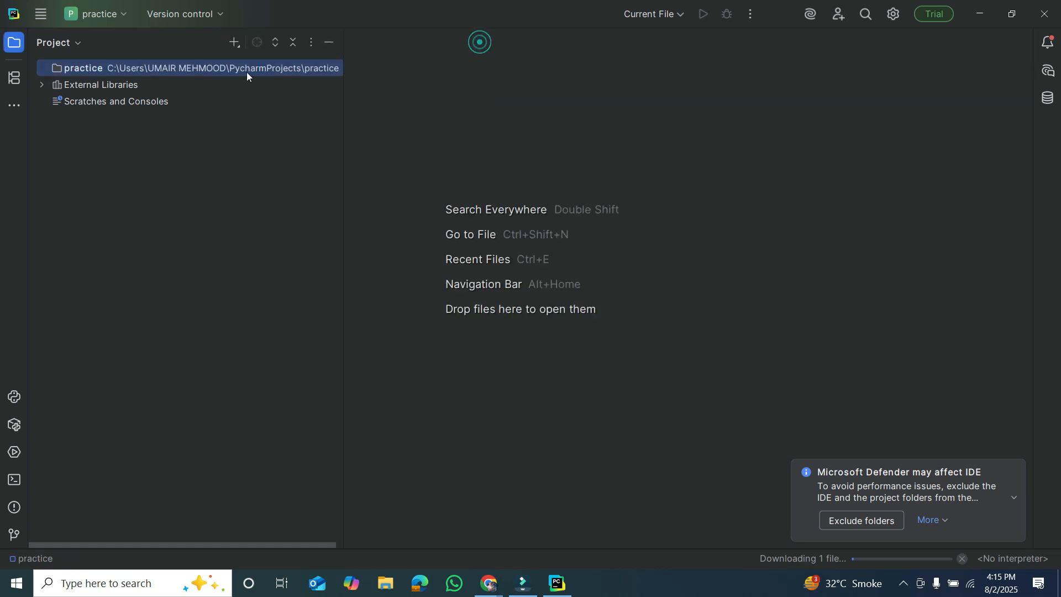
Create a new Python file named first.py in the practice project.
right_click(233, 67)
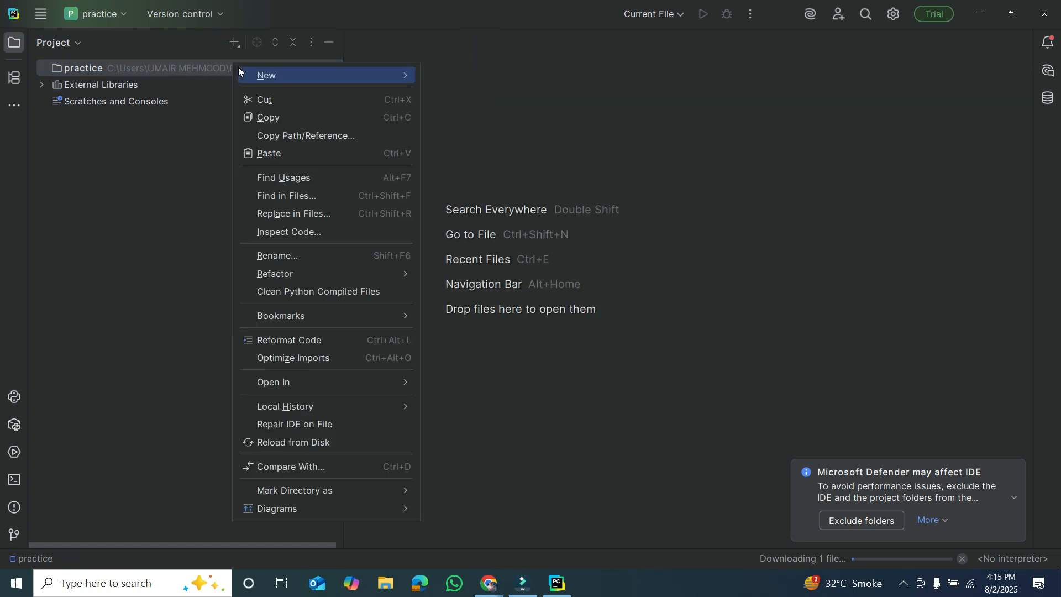
mouse_move(271, 77)
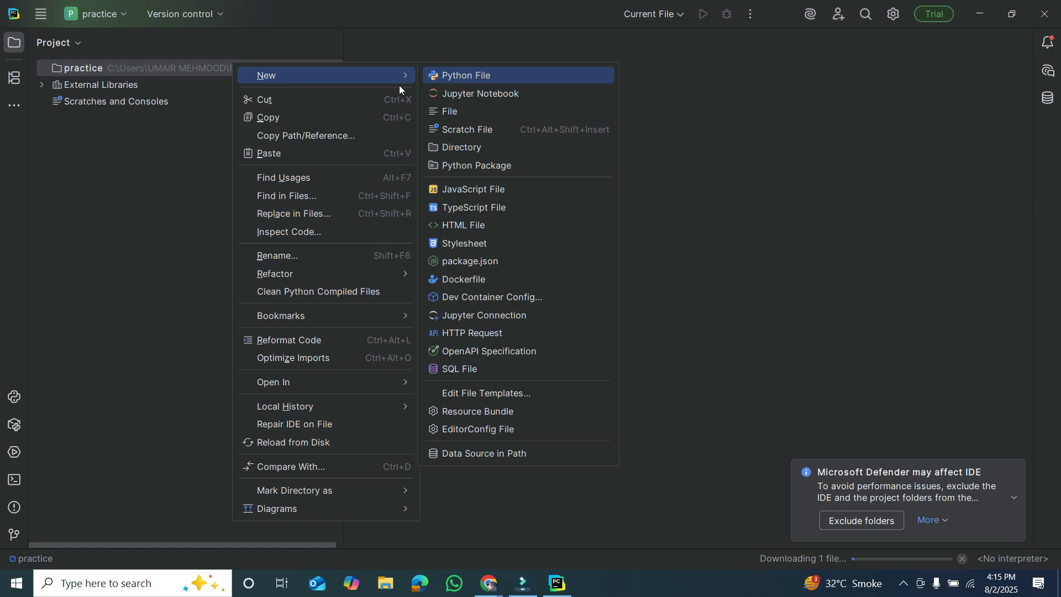
click(440, 77)
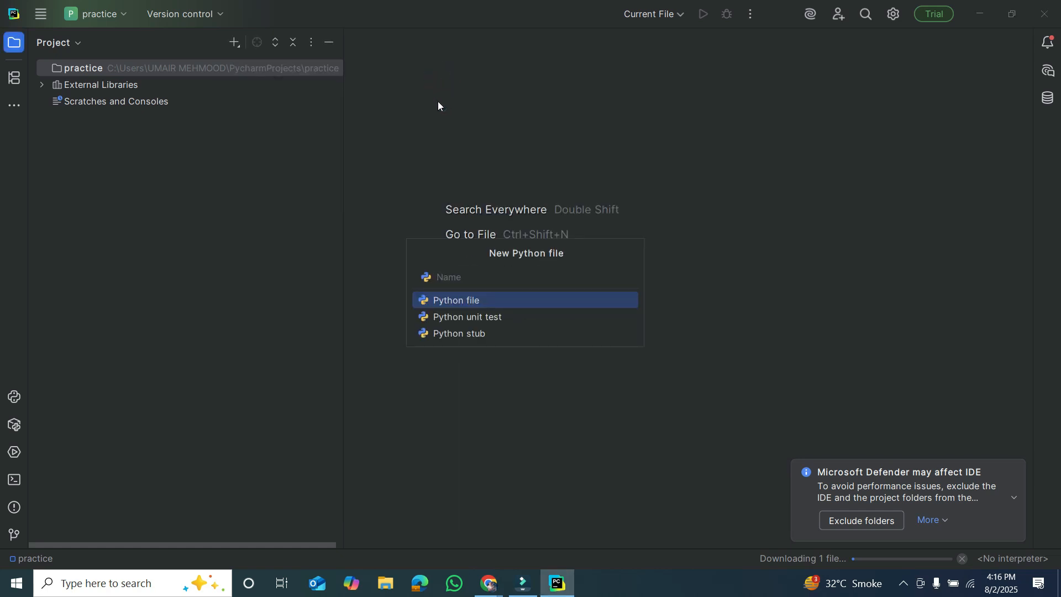
text(first)
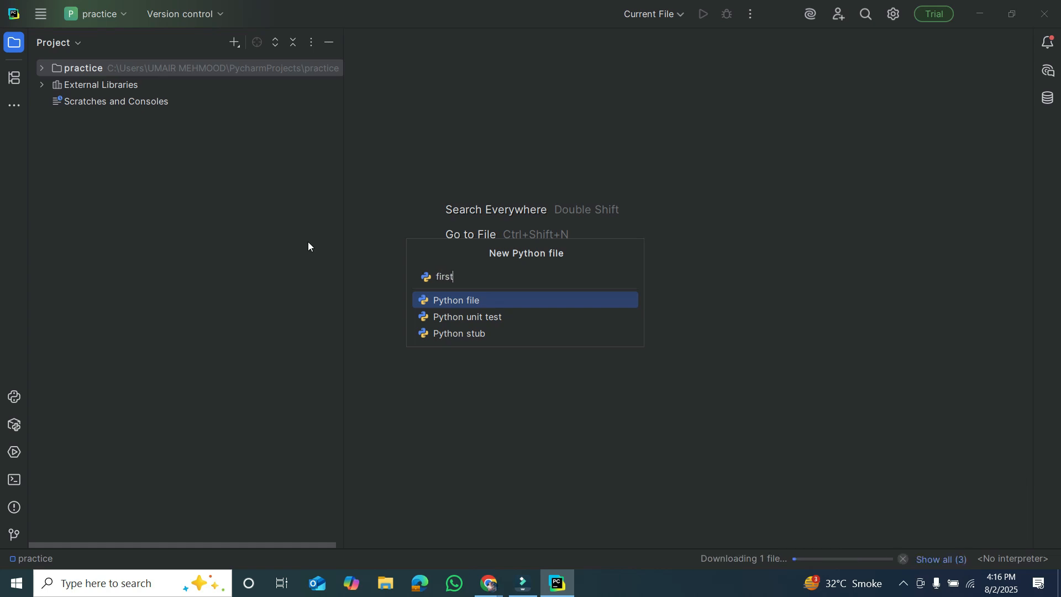
text(.py)
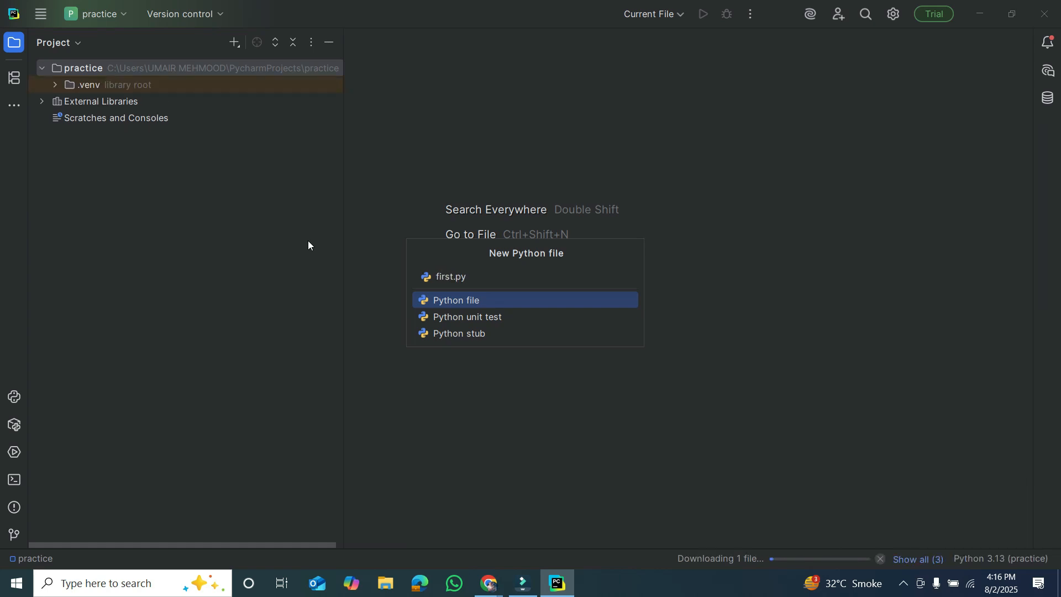
click(467, 279)
click(463, 279)
drag(470, 282, 453, 281)
key(Return)
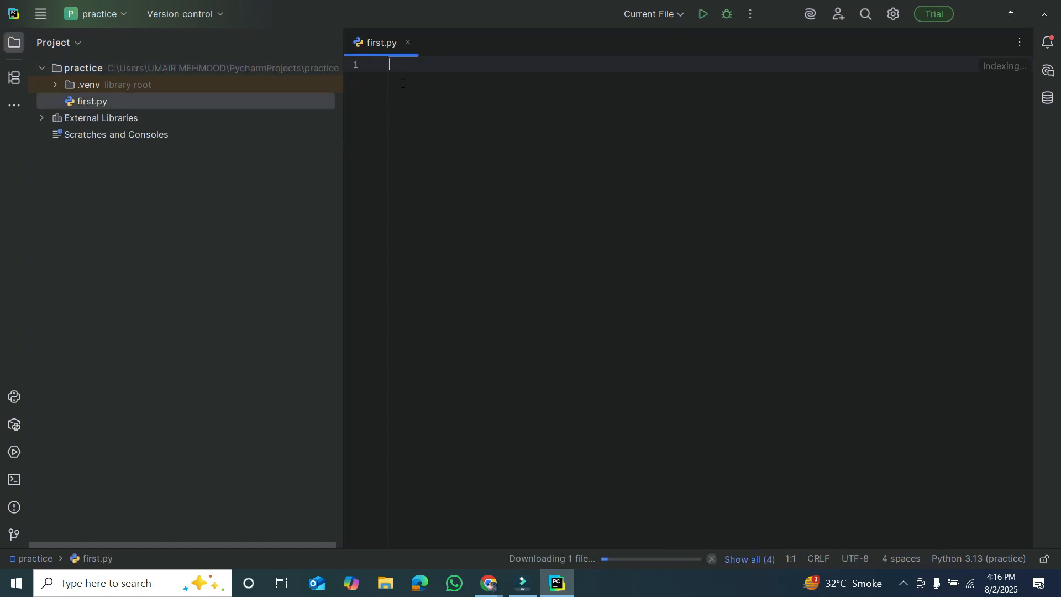
Enter print("hello") on the first line of first.py and run the file.
text(print)
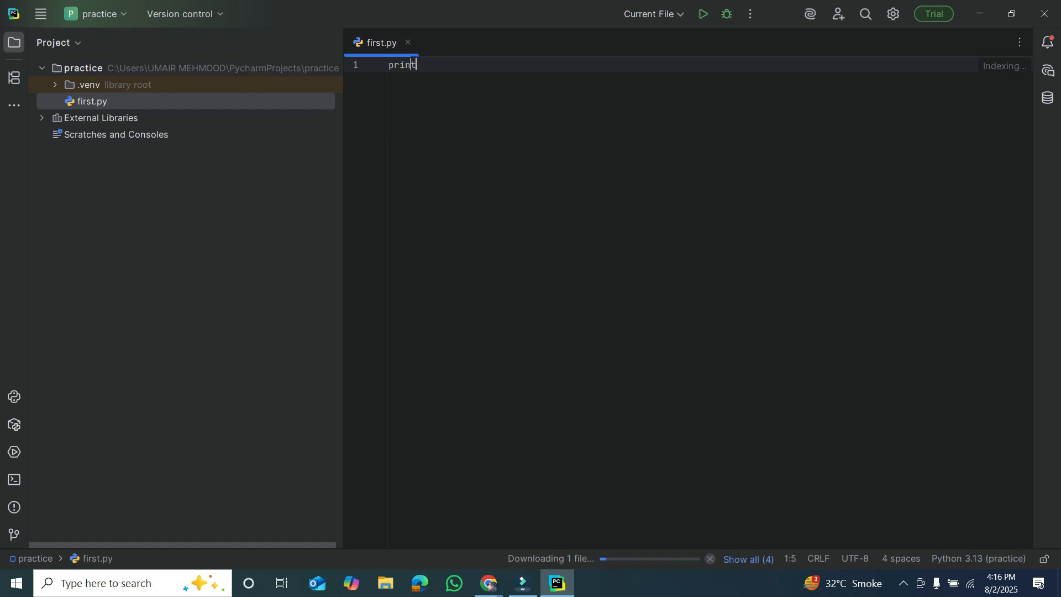
text(9:he)
text(llo)
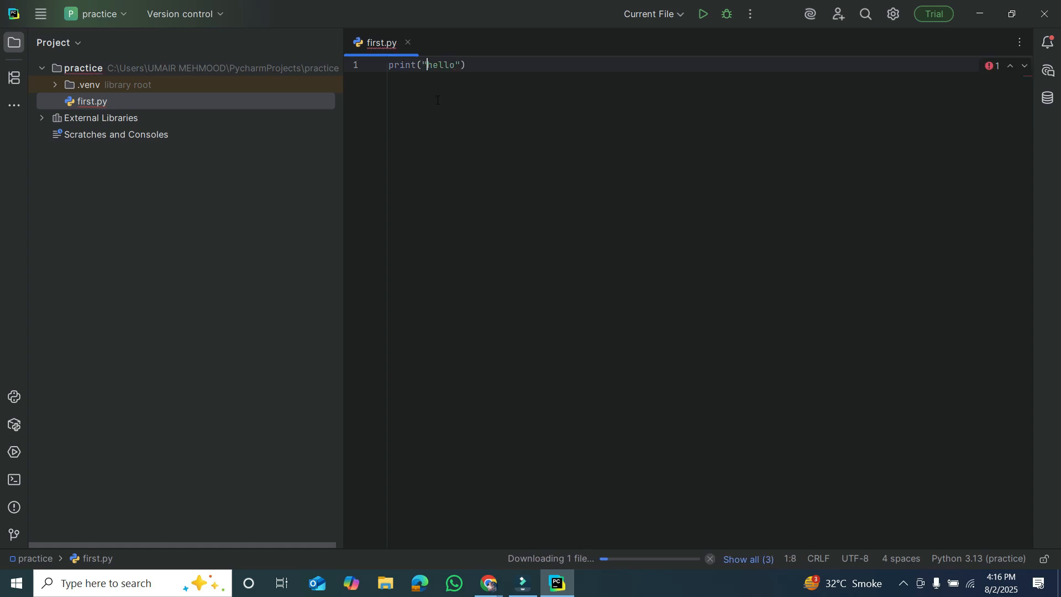
right_click(436, 99)
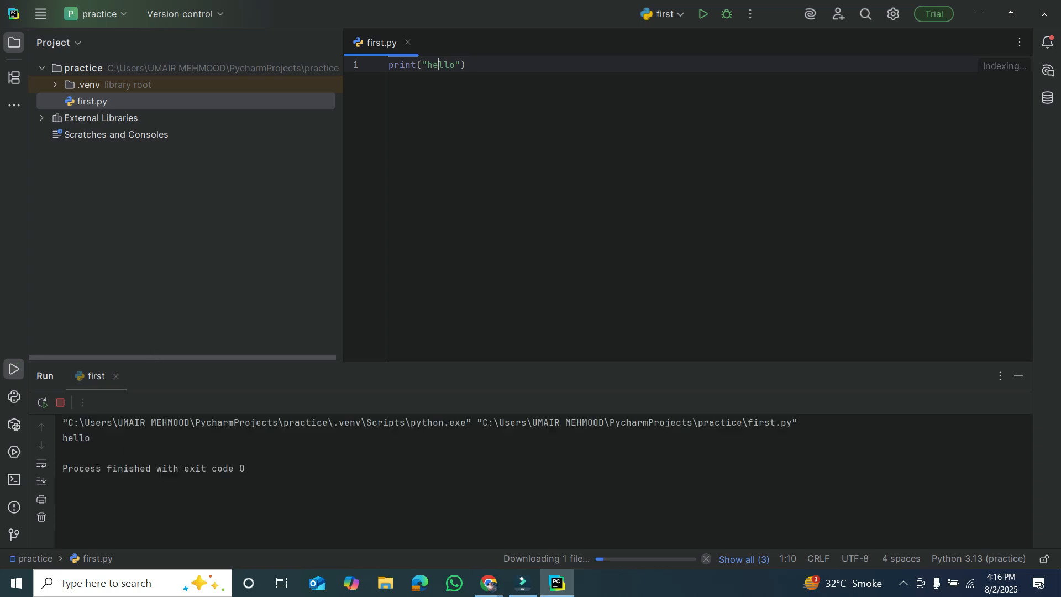
Highlight the printed hello in the run output, and examine the script path, its project folder and the file name.
double_click(93, 441)
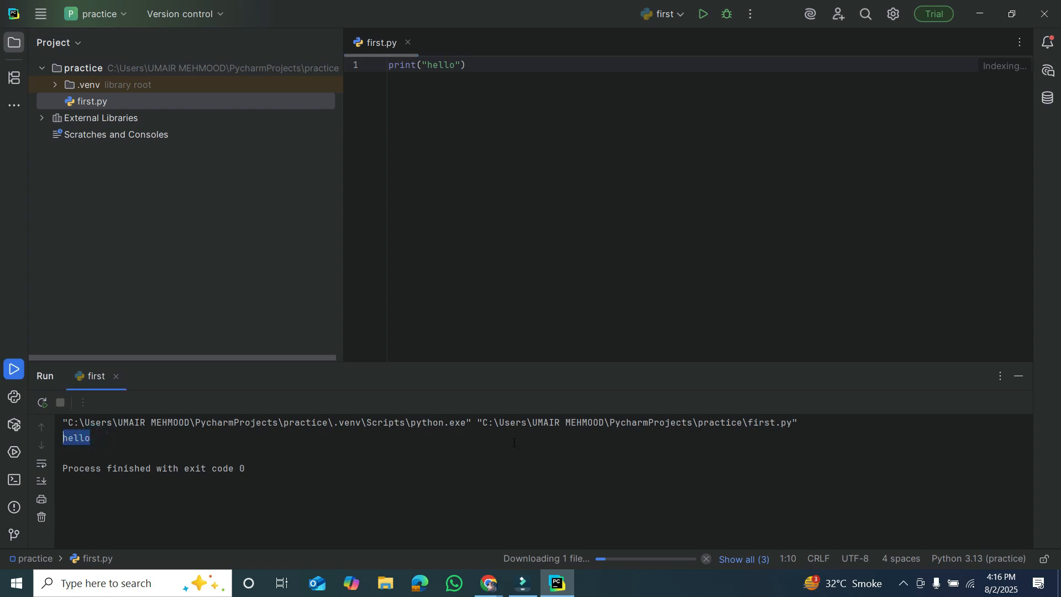
drag(478, 424, 799, 423)
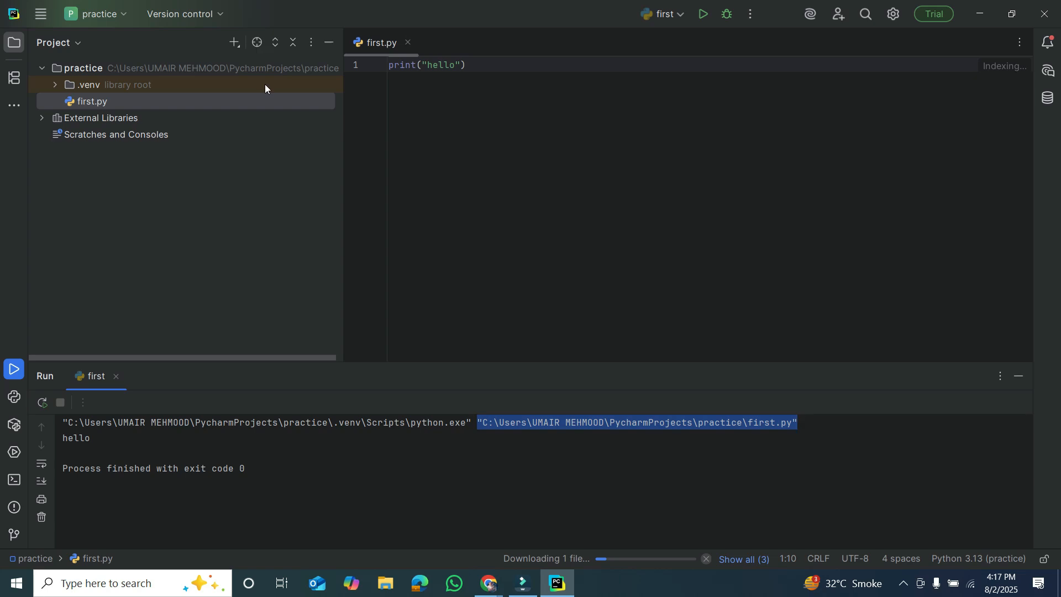
click(639, 451)
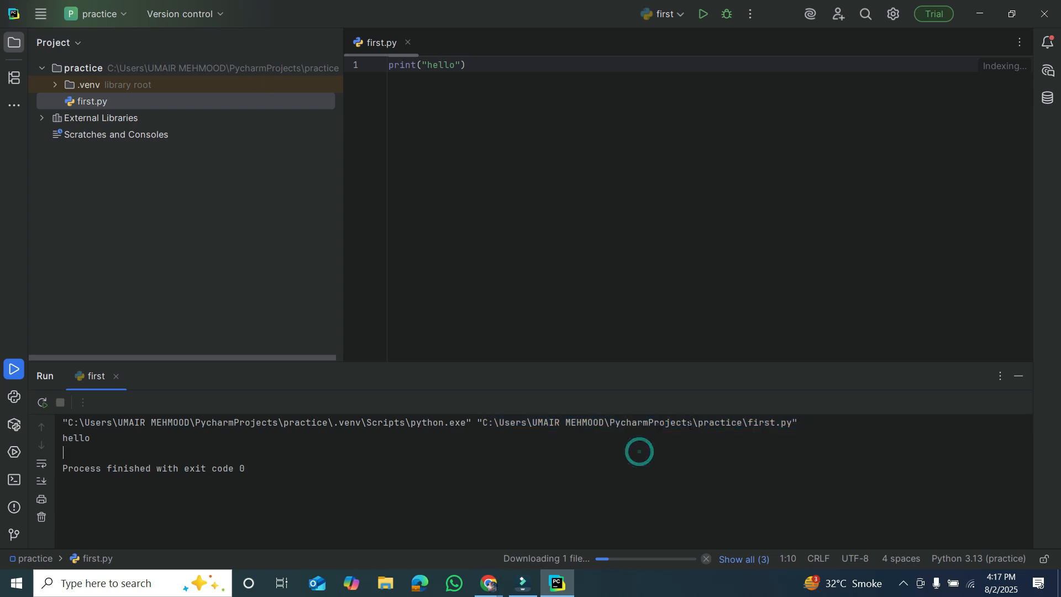
drag(697, 423, 790, 426)
click(789, 425)
double_click(750, 423)
drag(749, 422, 770, 430)
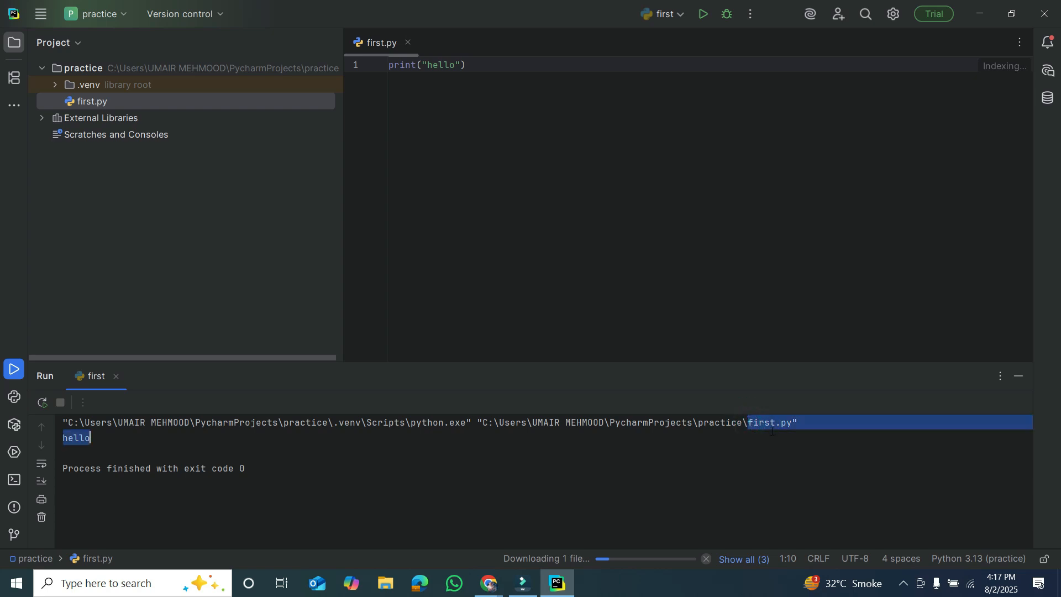
click(771, 430)
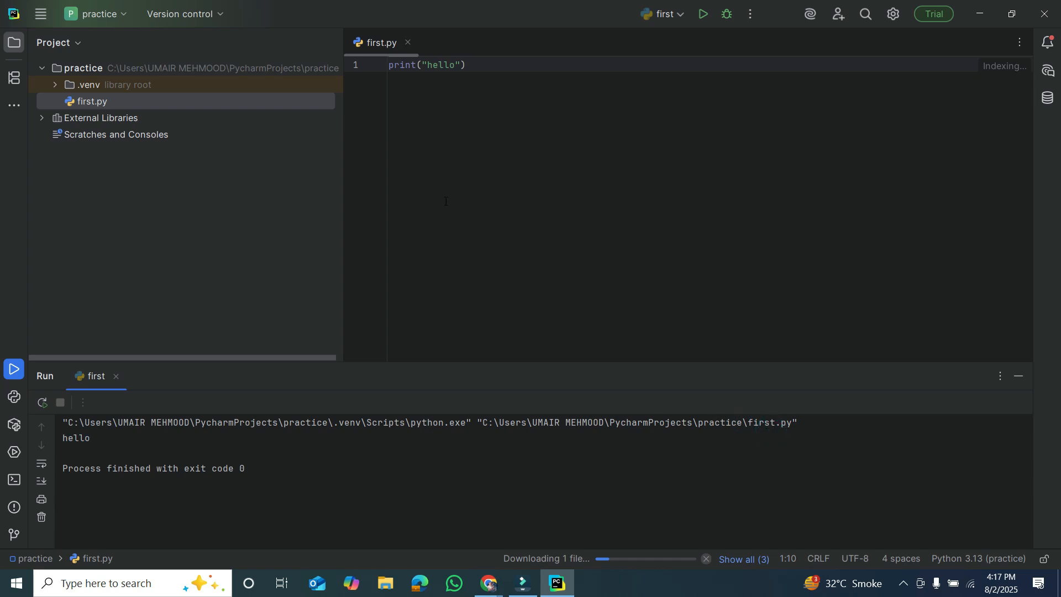
Create another Python file named second.py in the practice project.
click(261, 68)
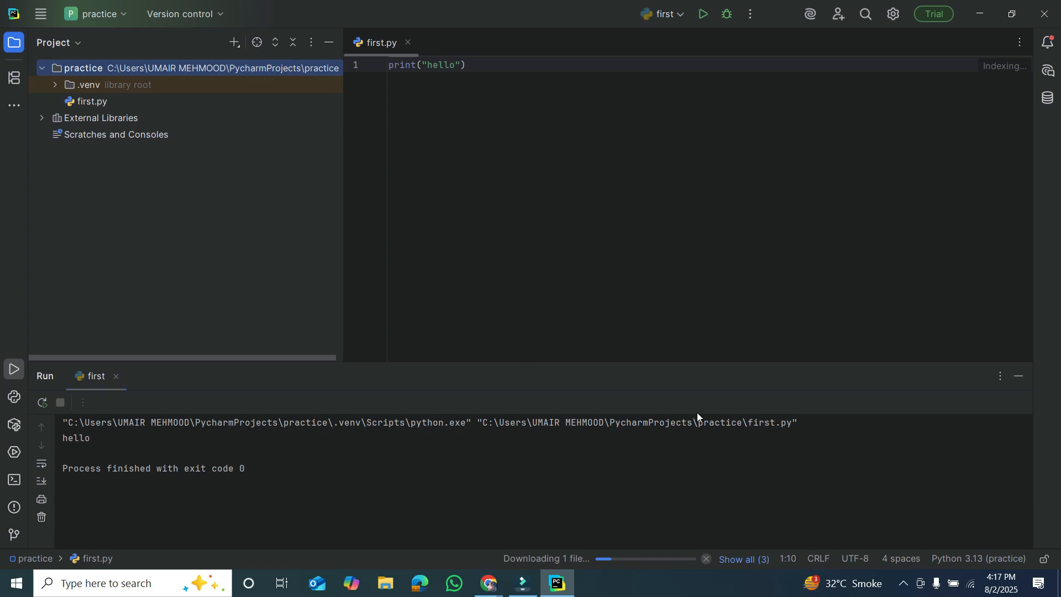
right_click(200, 64)
mouse_move(277, 78)
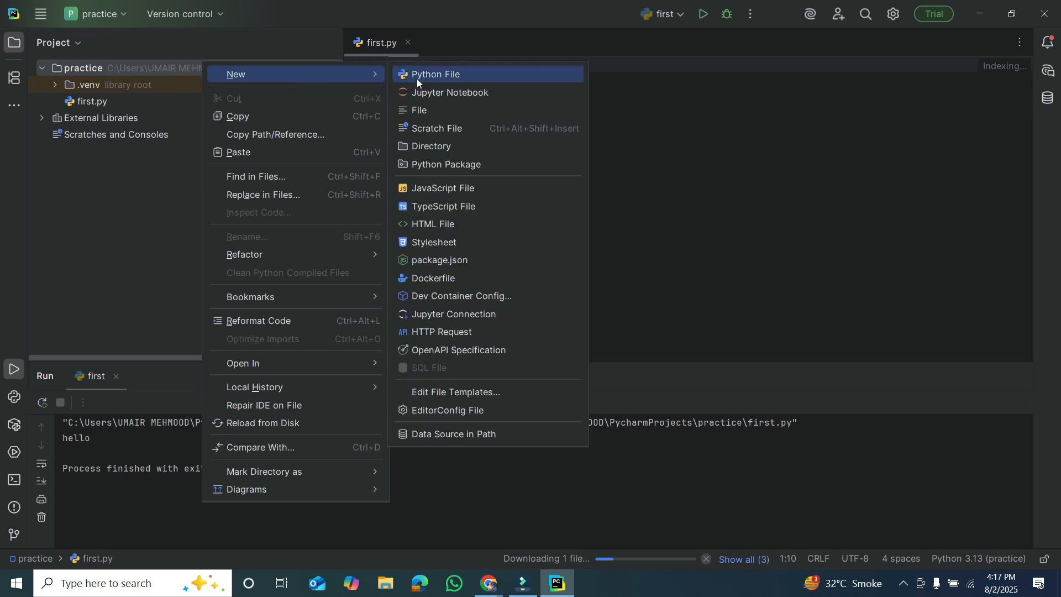
click(449, 68)
text(se)
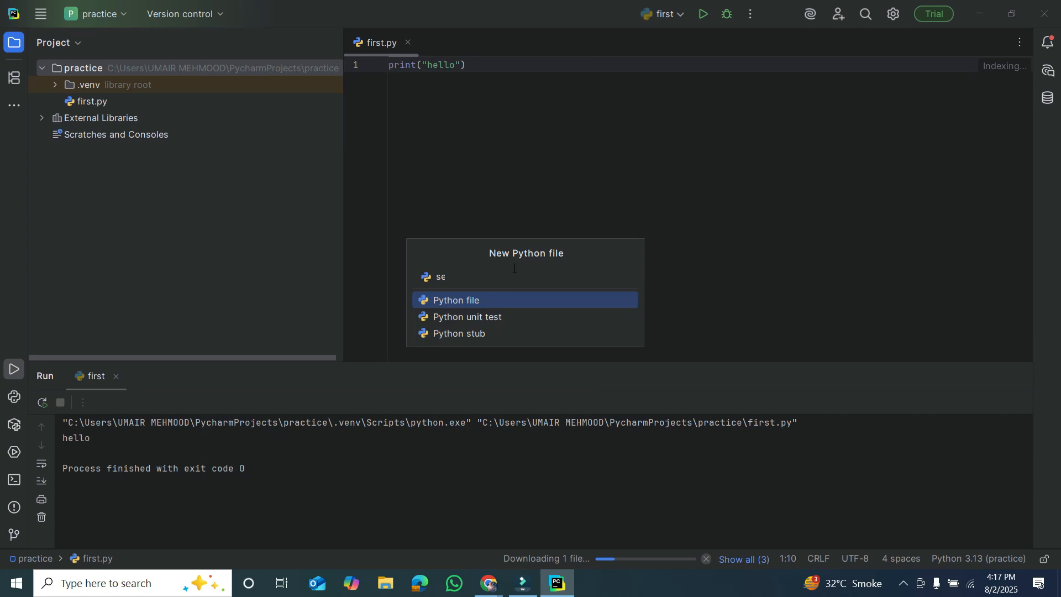
text(conf)
key(BackSpace)
text(d.py)
key(Return)
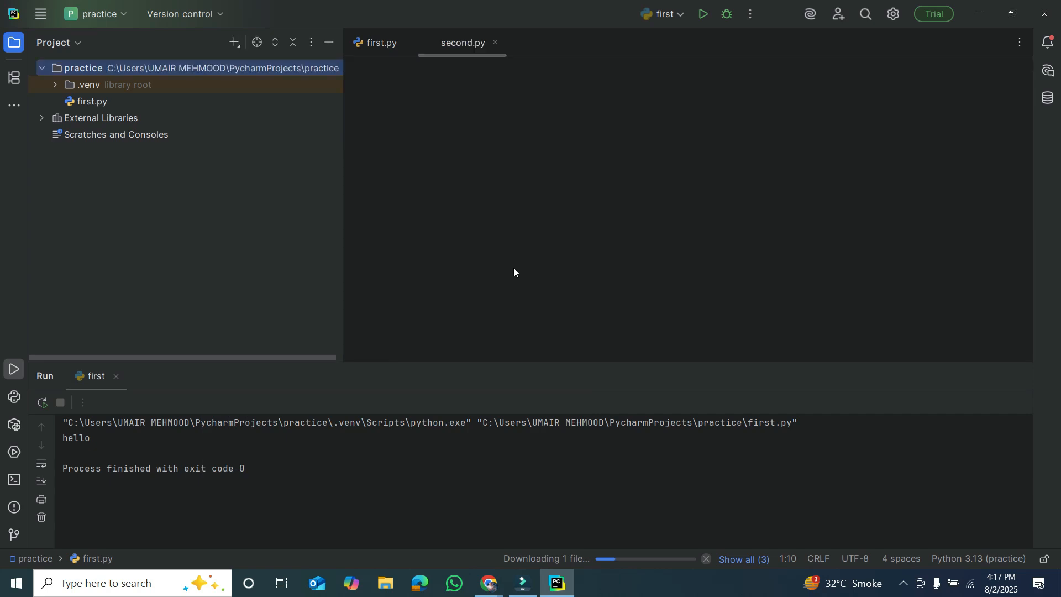
View first.py, return to the empty second.py, and decline the Evaluation Feedback request.
click(374, 44)
click(450, 41)
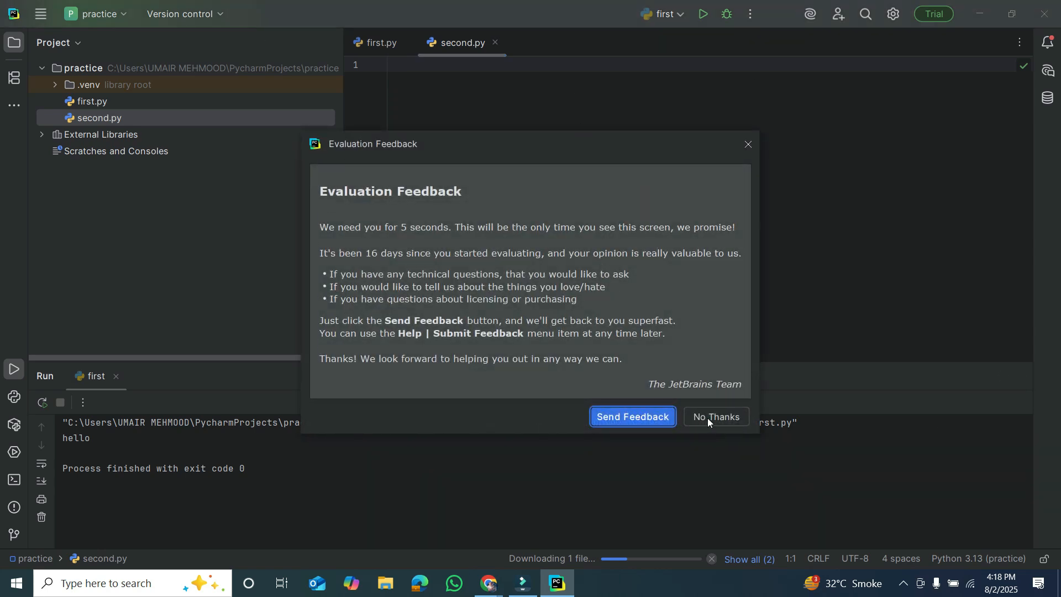
click(707, 418)
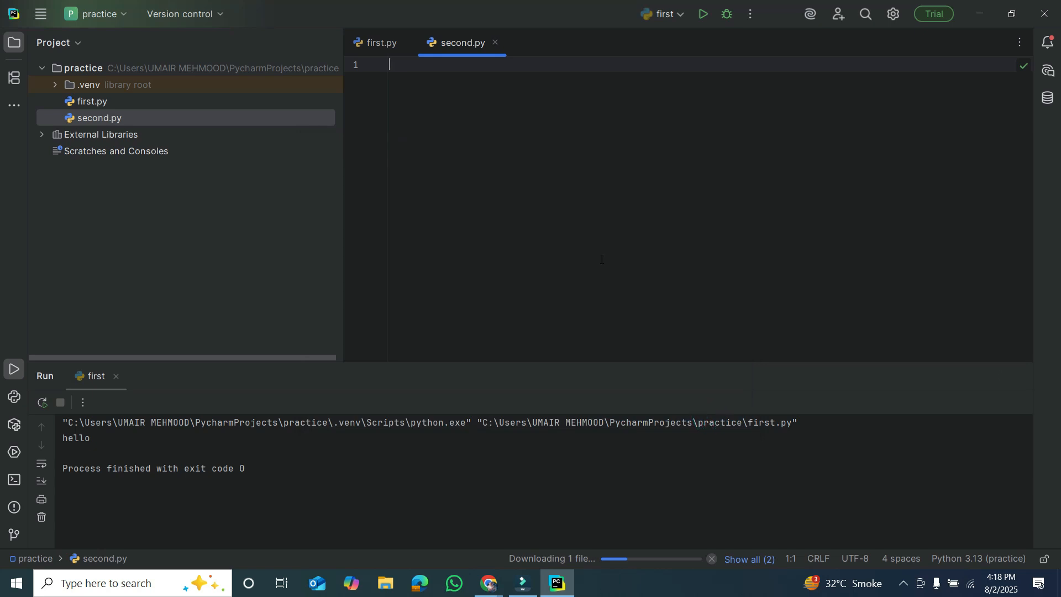